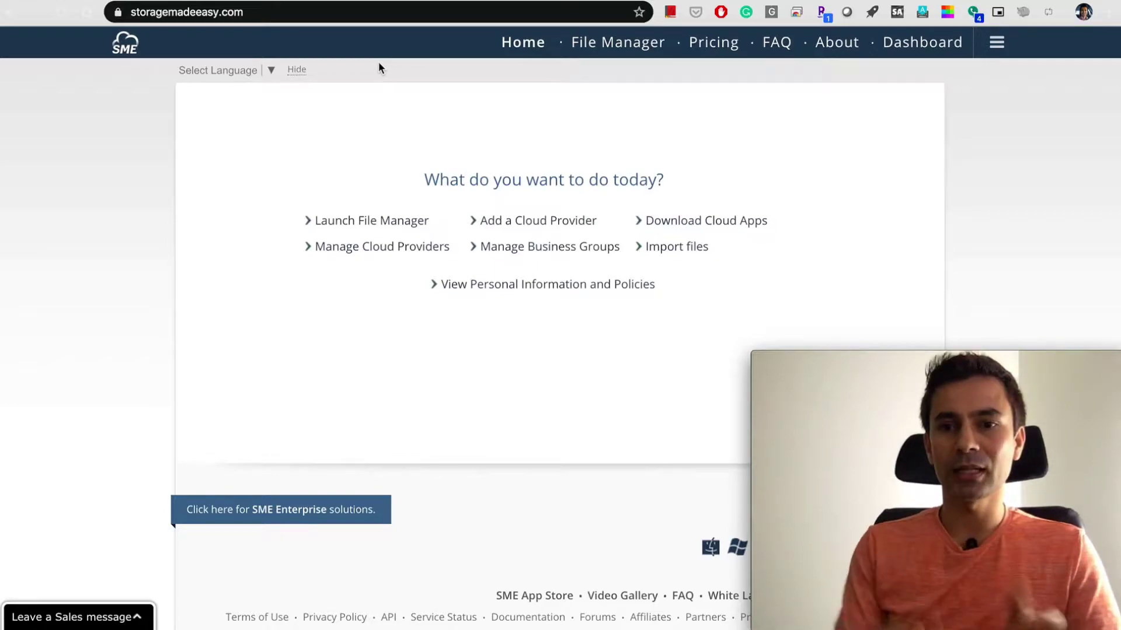
left_click(998, 44)
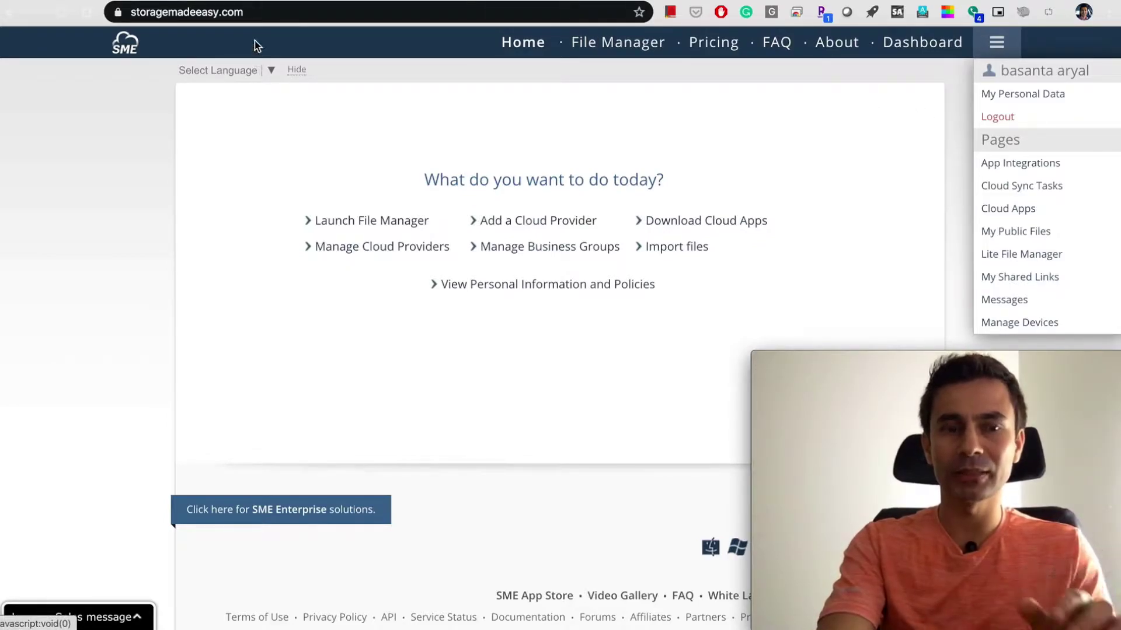
left_click(277, 11)
left_click(277, 12)
double_click(277, 11)
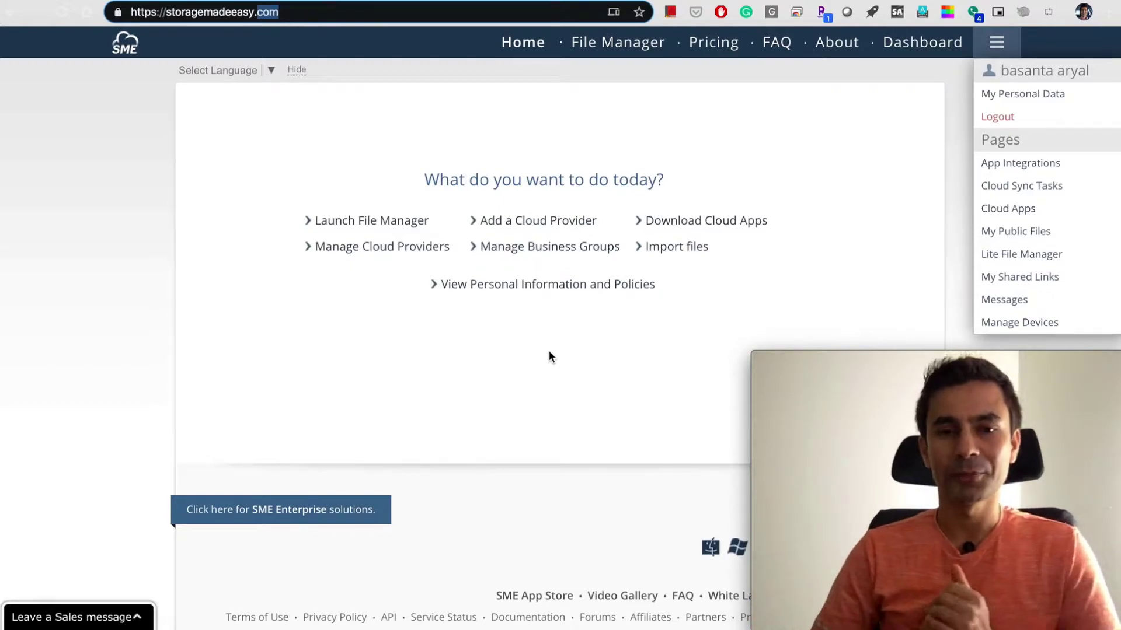
Go from the home page to adding a cloud provider, and dismiss the new provider dialog to view the dashboard.
left_click(551, 227)
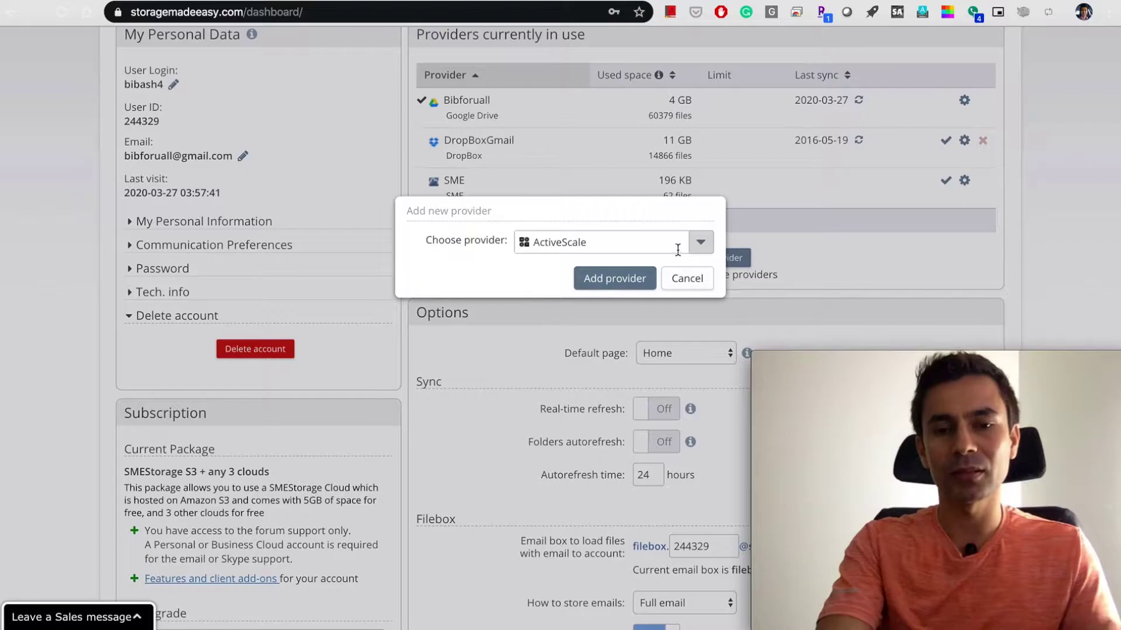
left_click(700, 282)
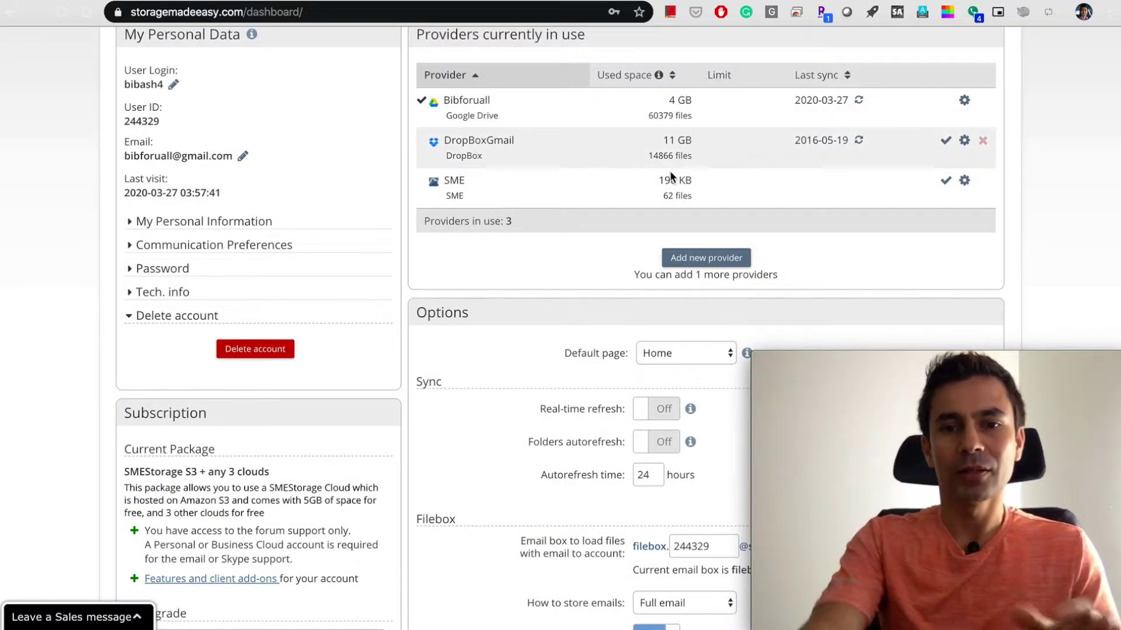
mouse_move(669, 179)
scroll(668, 176, "up", 3)
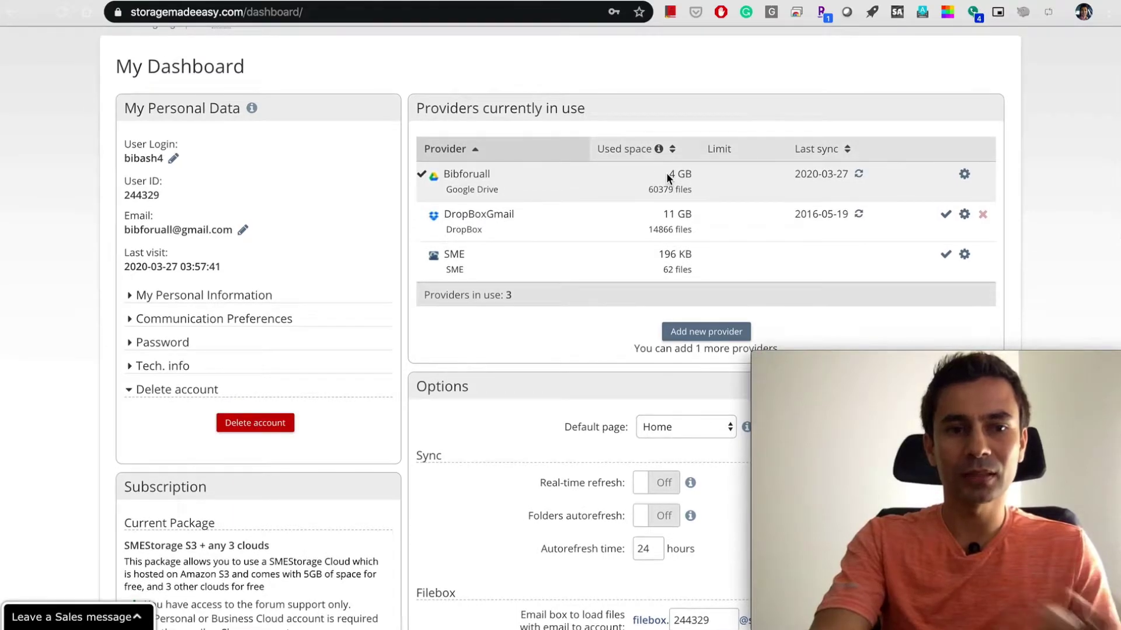
Look over the dashboard options and examine the used space and last sync of the providers currently in use.
scroll(668, 177, "down", 4)
scroll(667, 175, "down", 8)
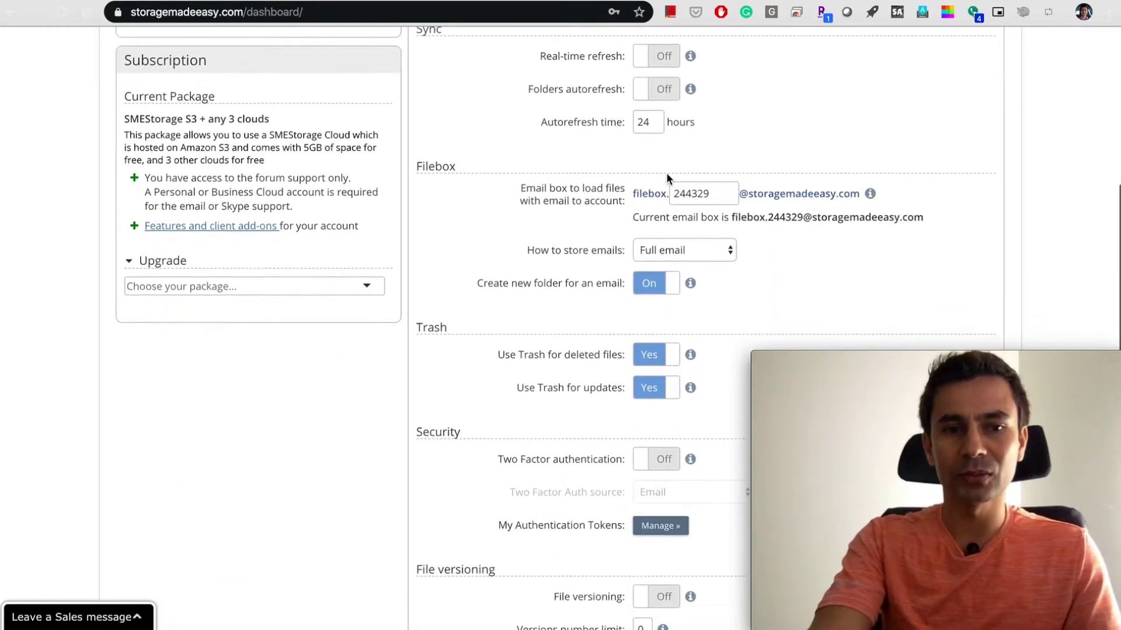
scroll(666, 173, "up", 10)
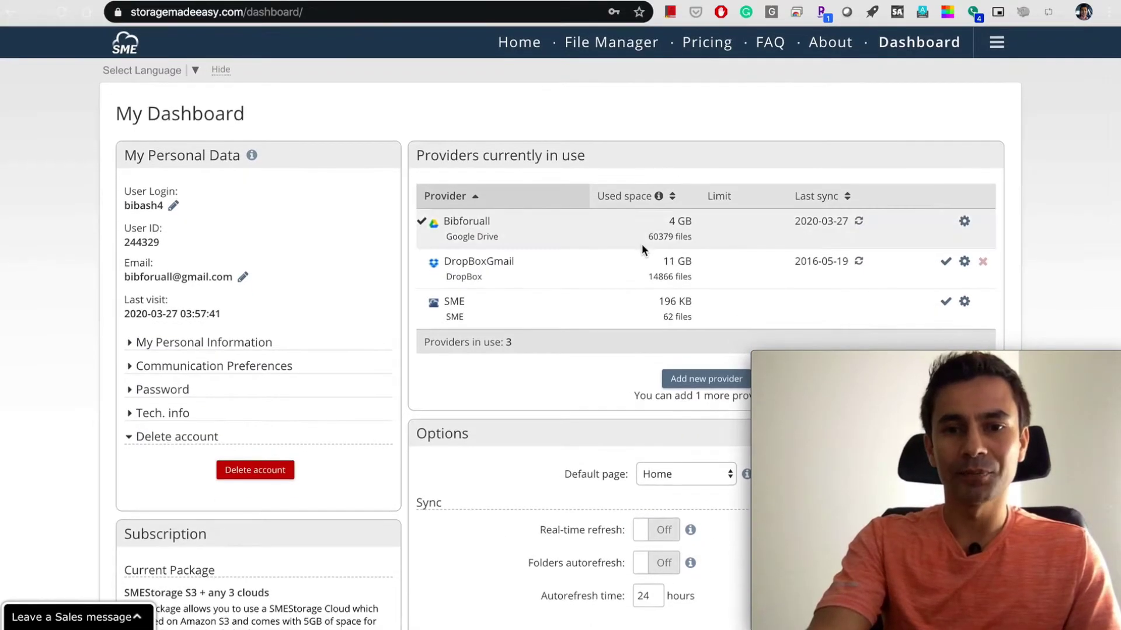
mouse_move(646, 234)
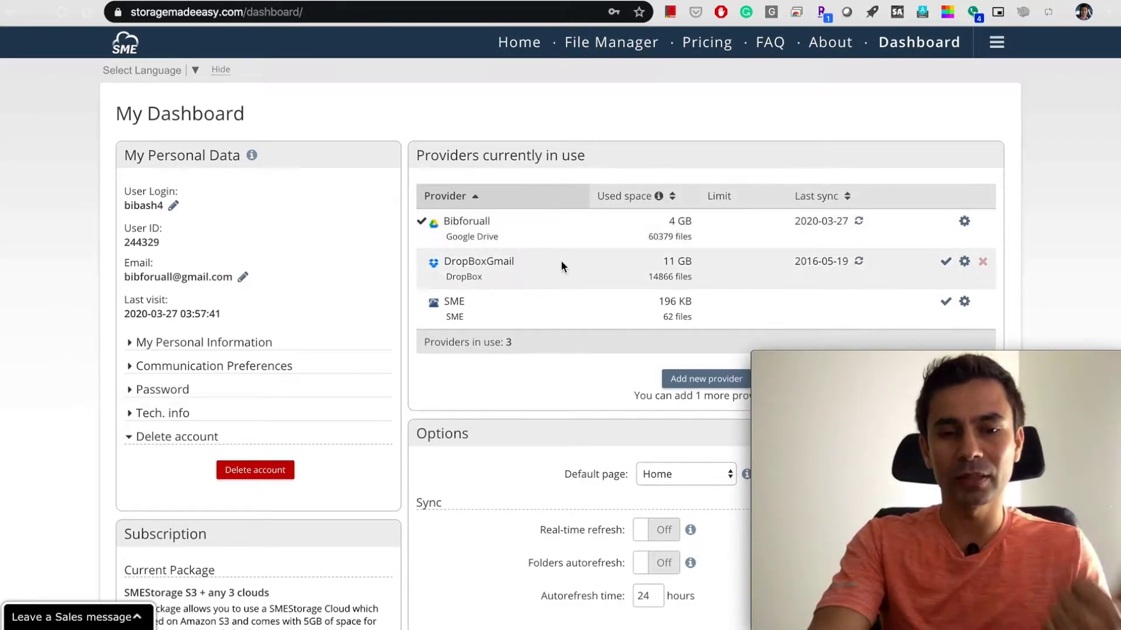
scroll(554, 282, "down", 3)
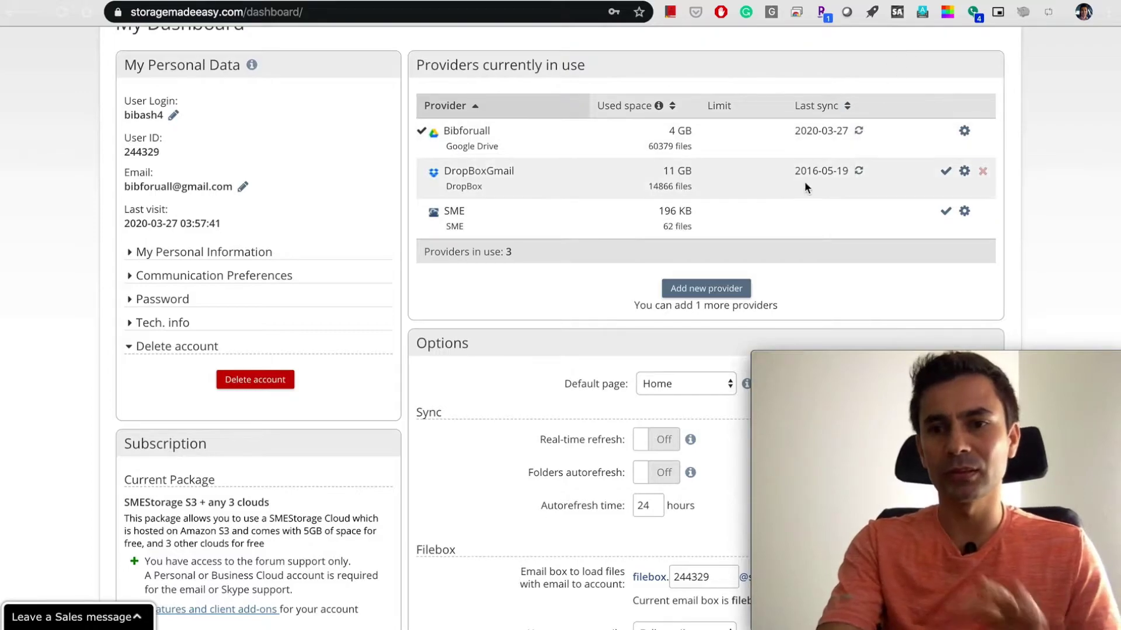
mouse_move(613, 198)
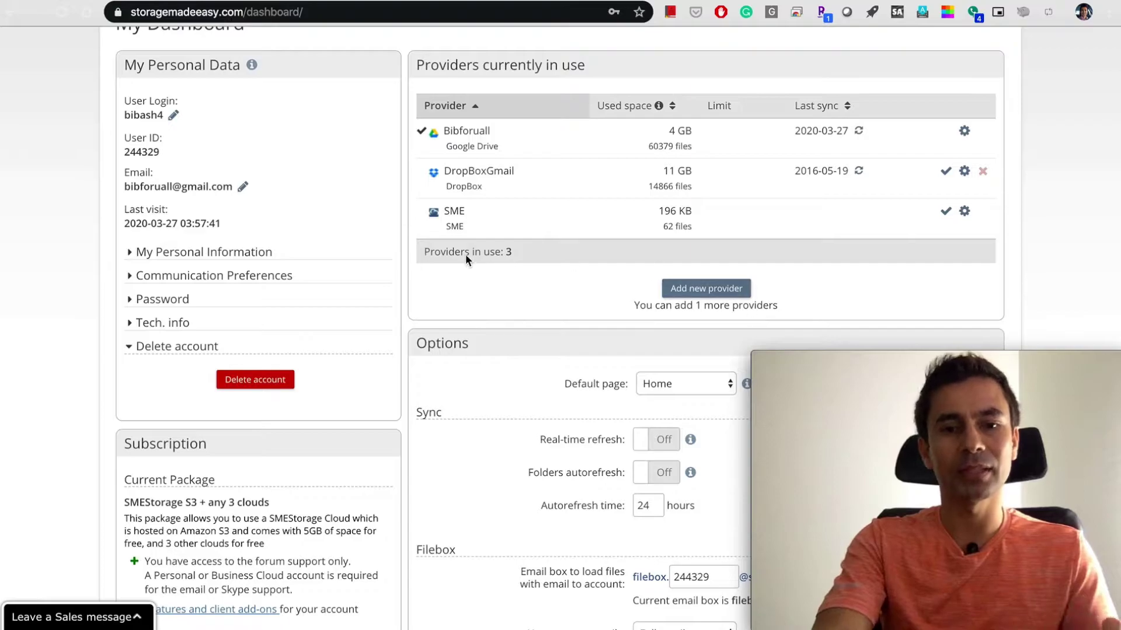
Highlight the current package name in the Subscription section to check which clouds the plan covers.
scroll(327, 243, "up", 1)
scroll(326, 243, "down", 4)
scroll(327, 243, "down", 1)
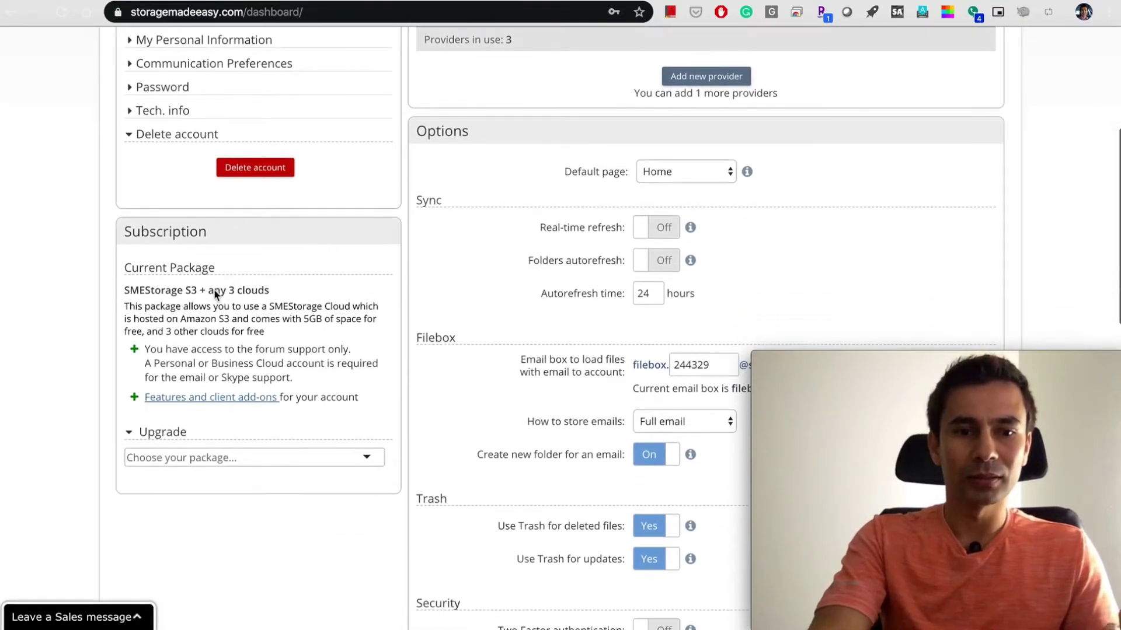
triple_click(175, 290)
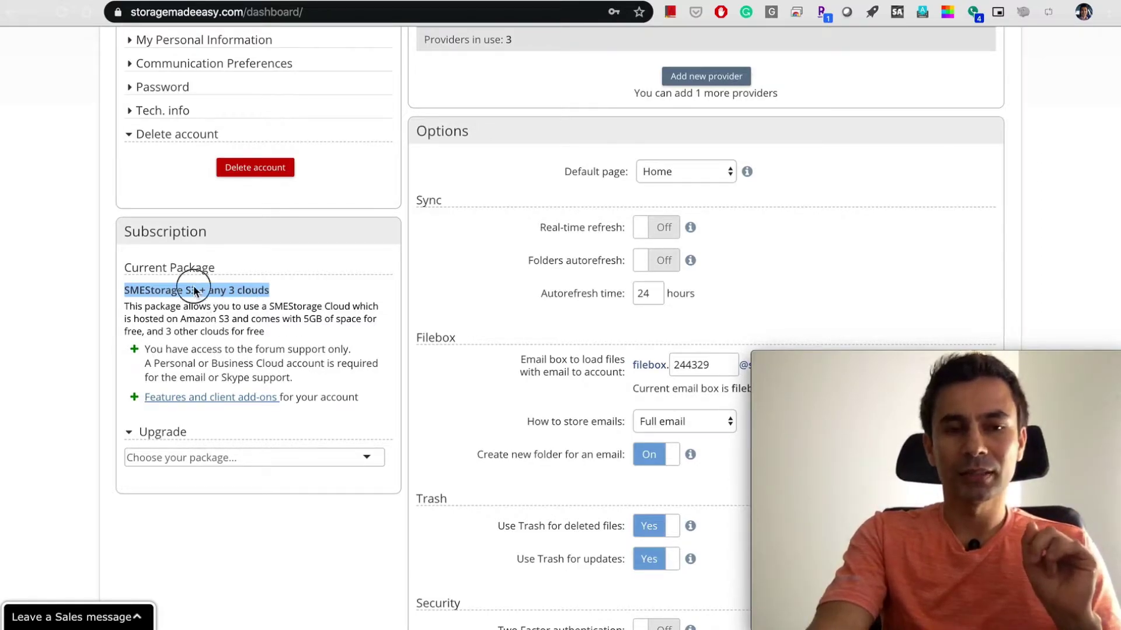
left_click_drag(198, 290, 144, 295)
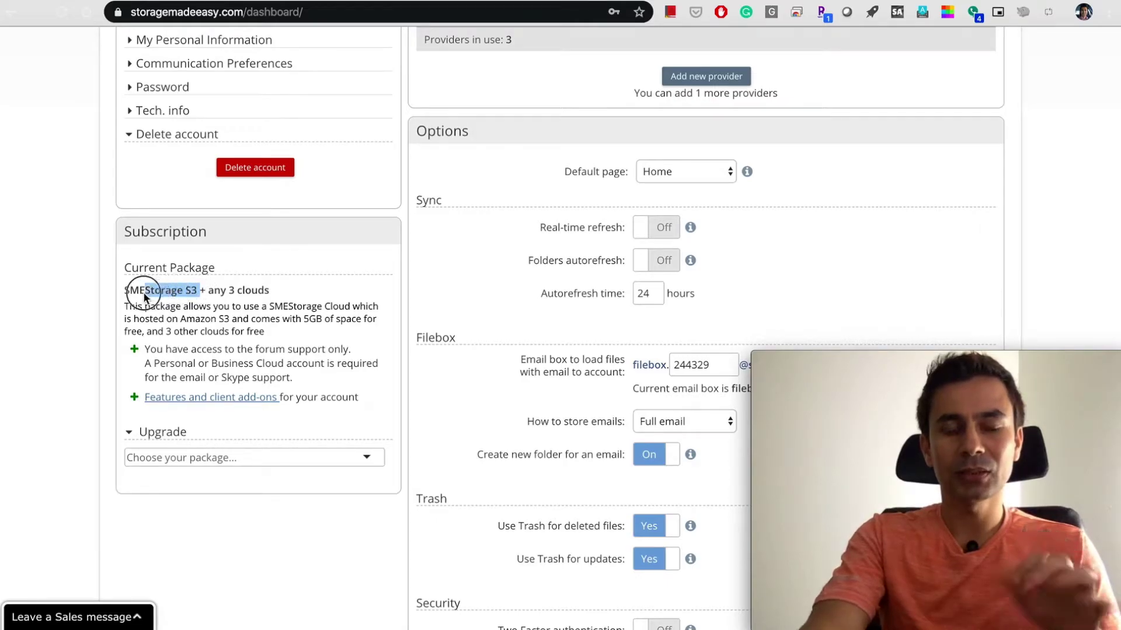
Review the providers in use and the dashboard's Sync, Filebox, Trash, Security, File versioning and Notifications options.
scroll(555, 205, "up", 3)
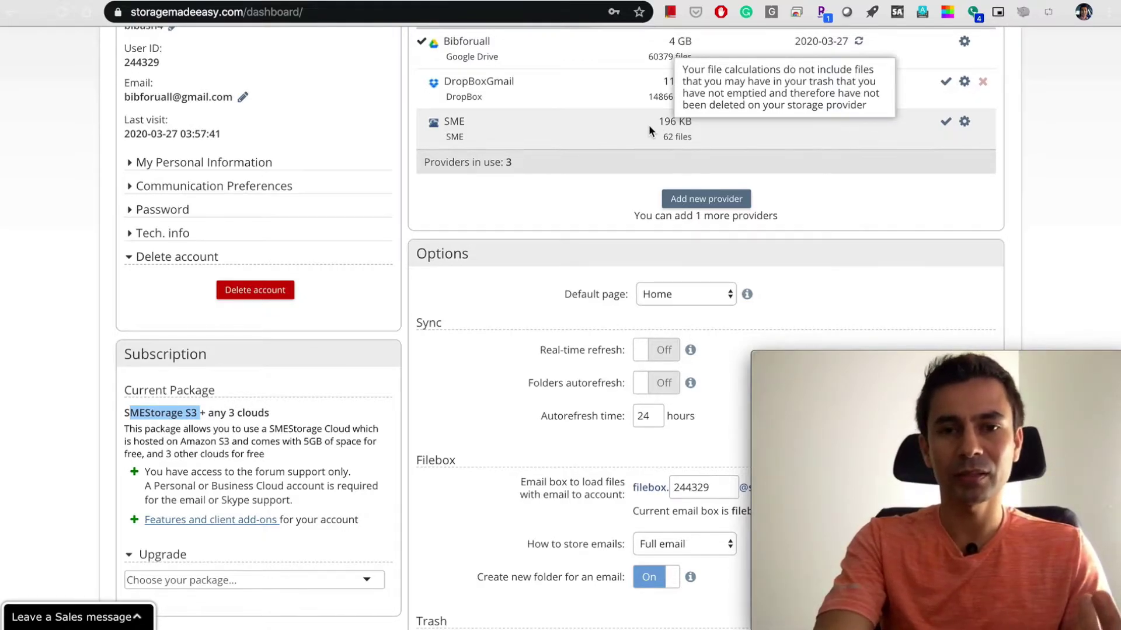
scroll(651, 123, "up", 1)
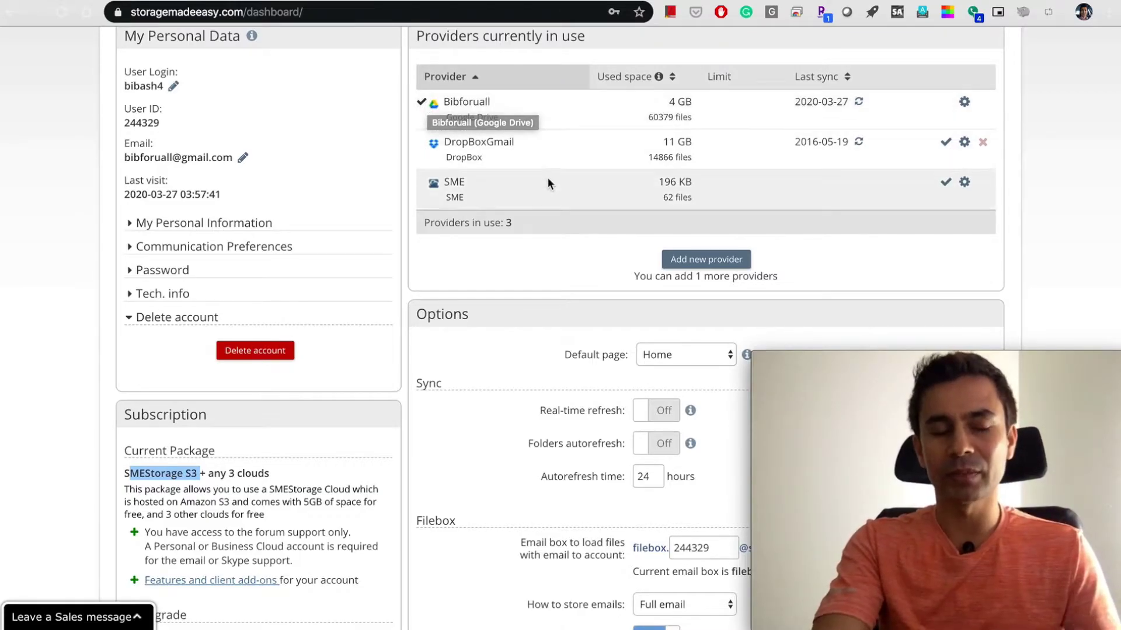
scroll(478, 289, "down", 4)
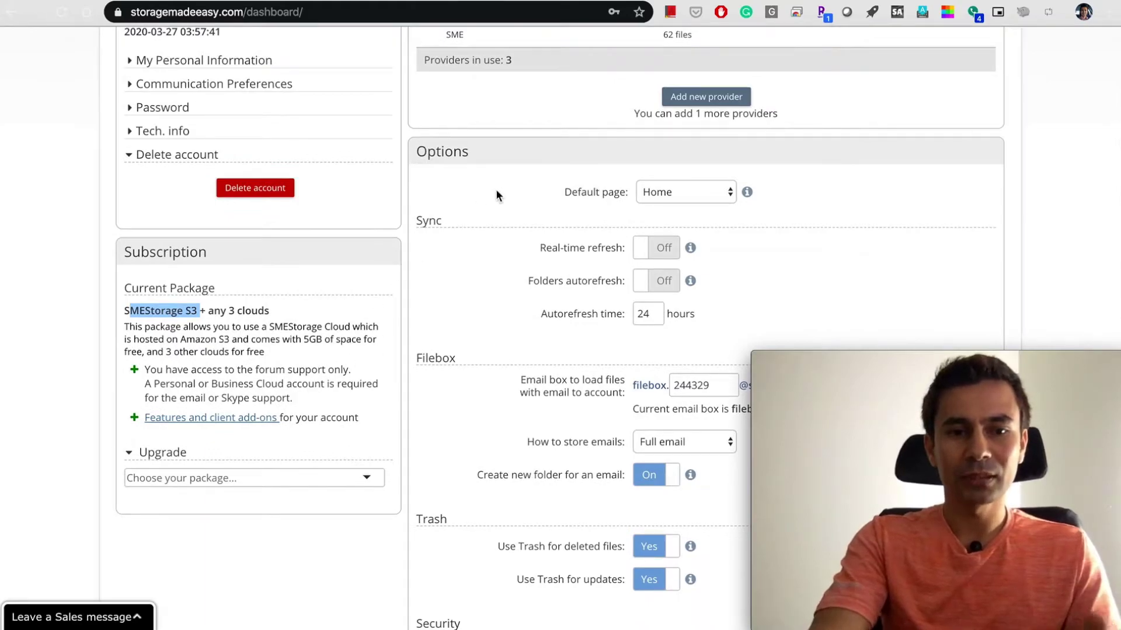
scroll(497, 191, "down", 4)
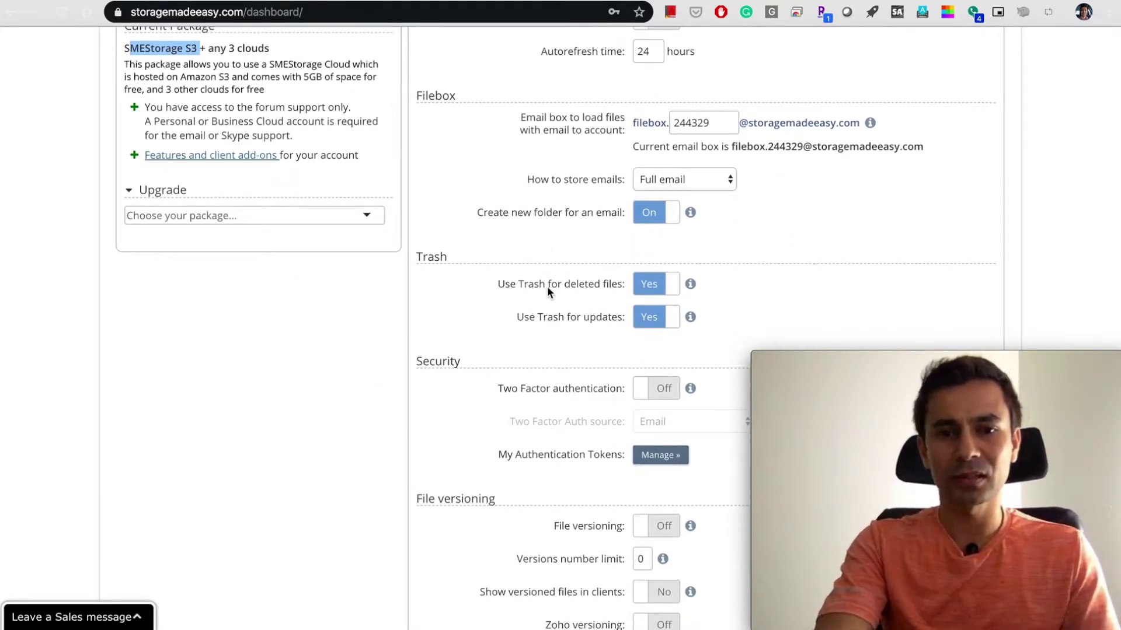
scroll(547, 286, "up", 2)
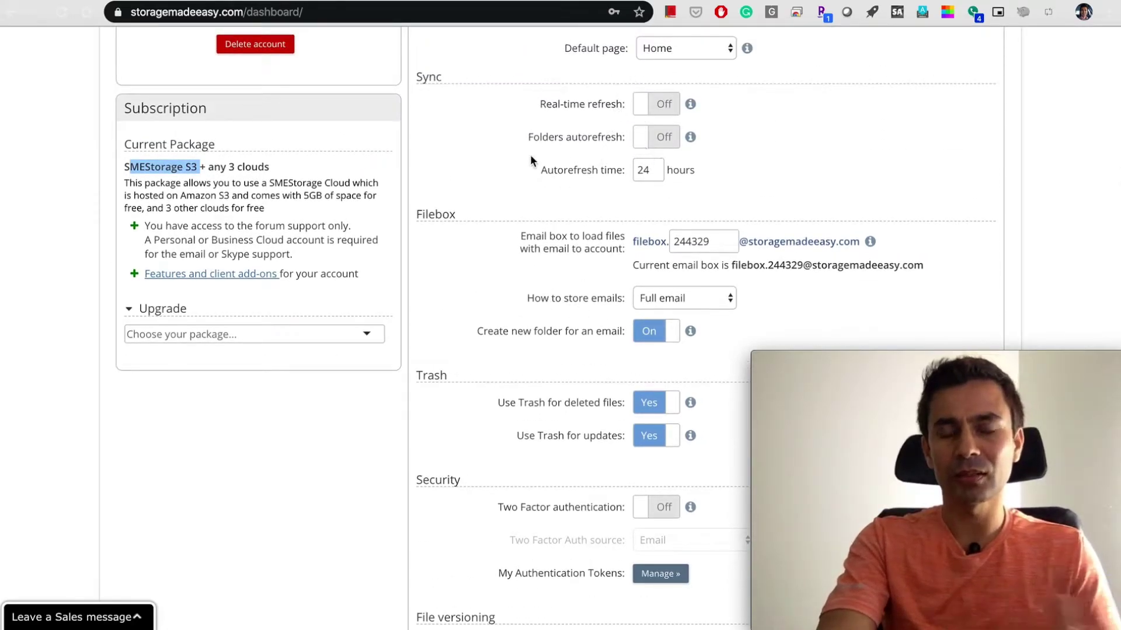
scroll(570, 235, "down", 1)
scroll(569, 232, "down", 3)
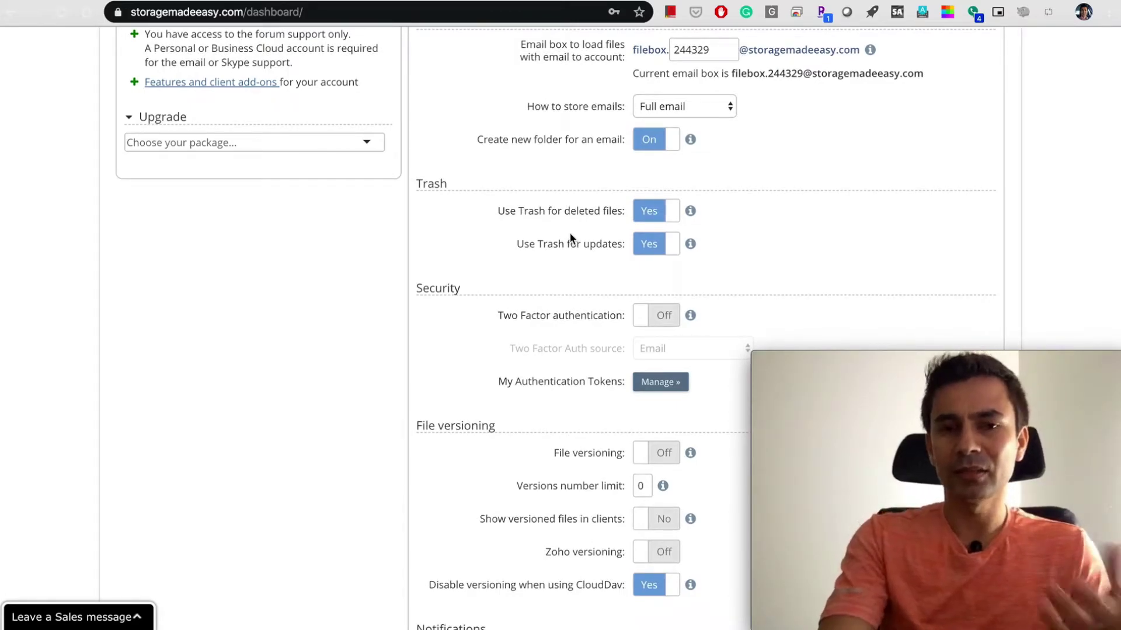
scroll(570, 234, "up", 4)
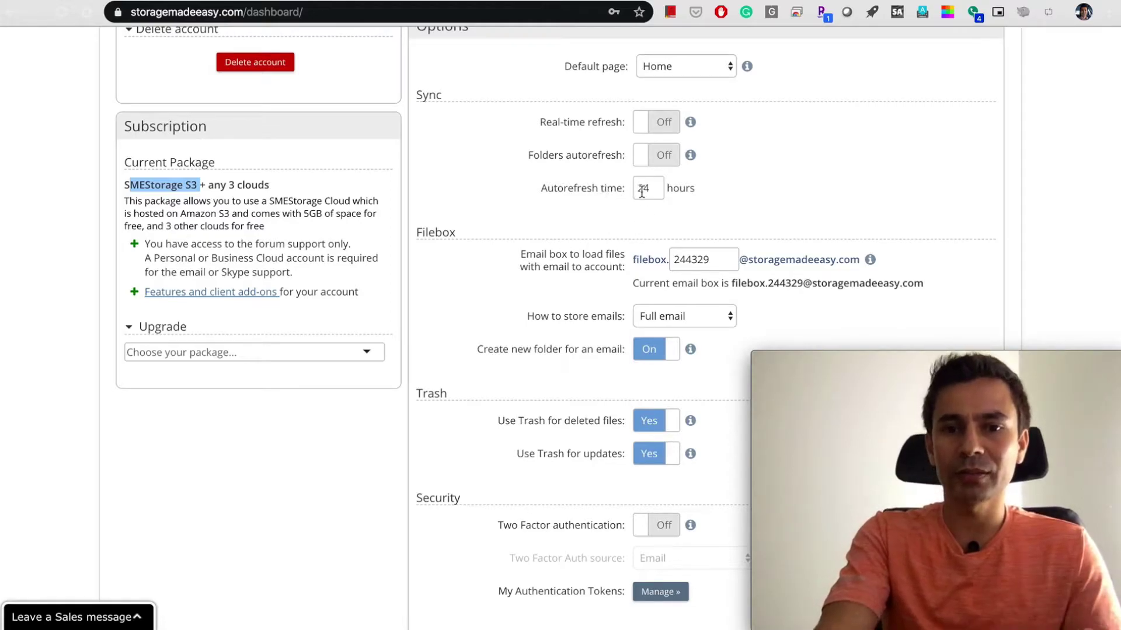
scroll(657, 233, "down", 1)
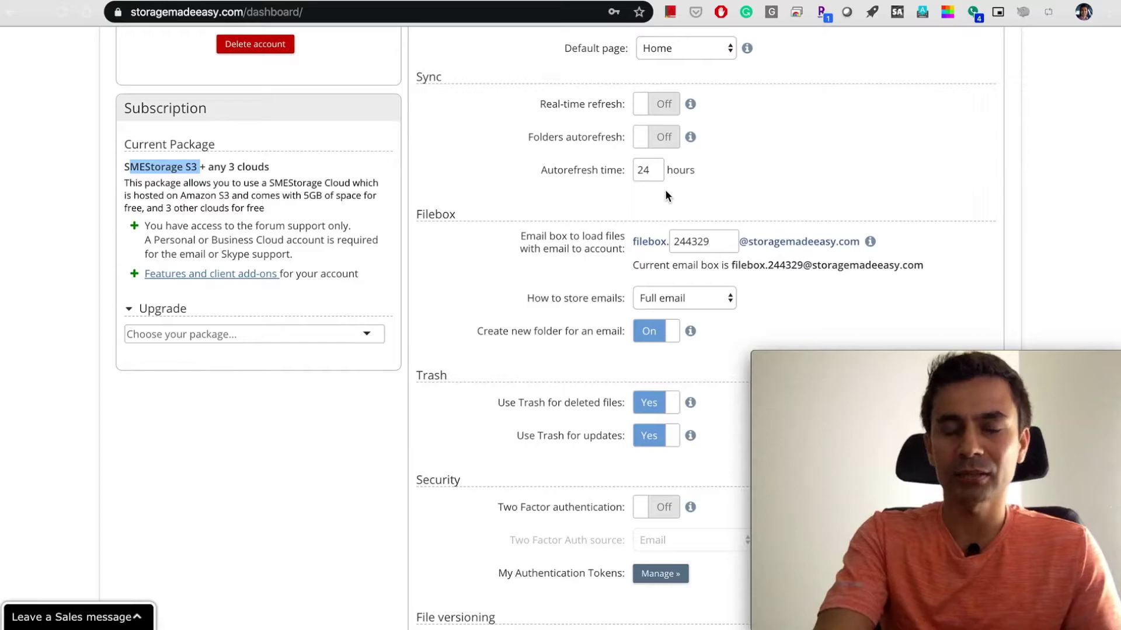
scroll(665, 191, "down", 5)
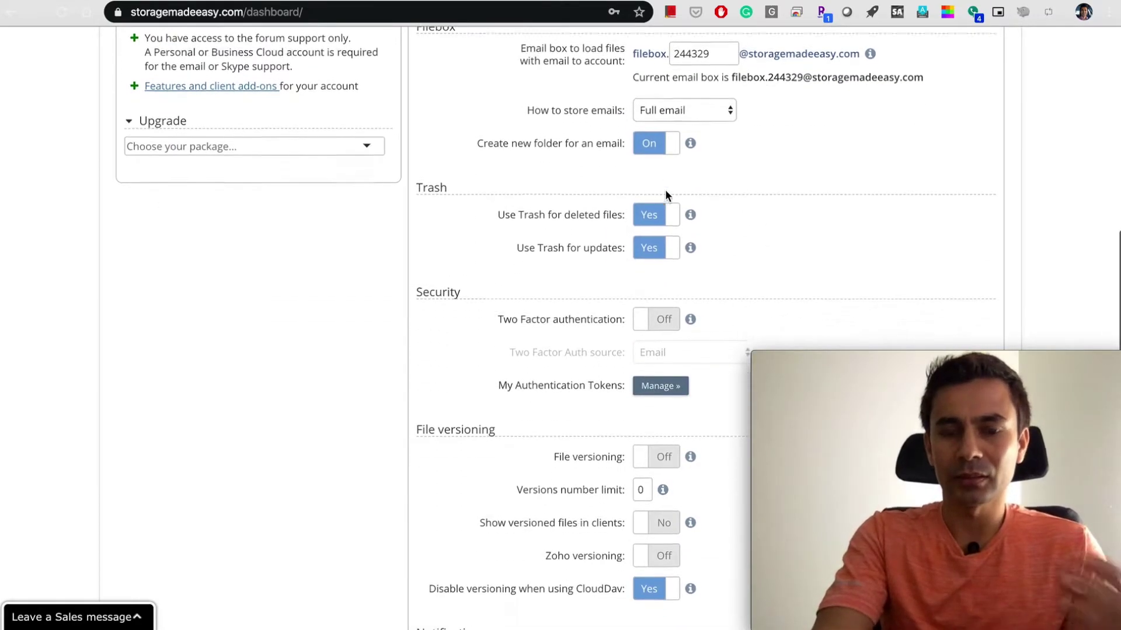
scroll(668, 196, "down", 4)
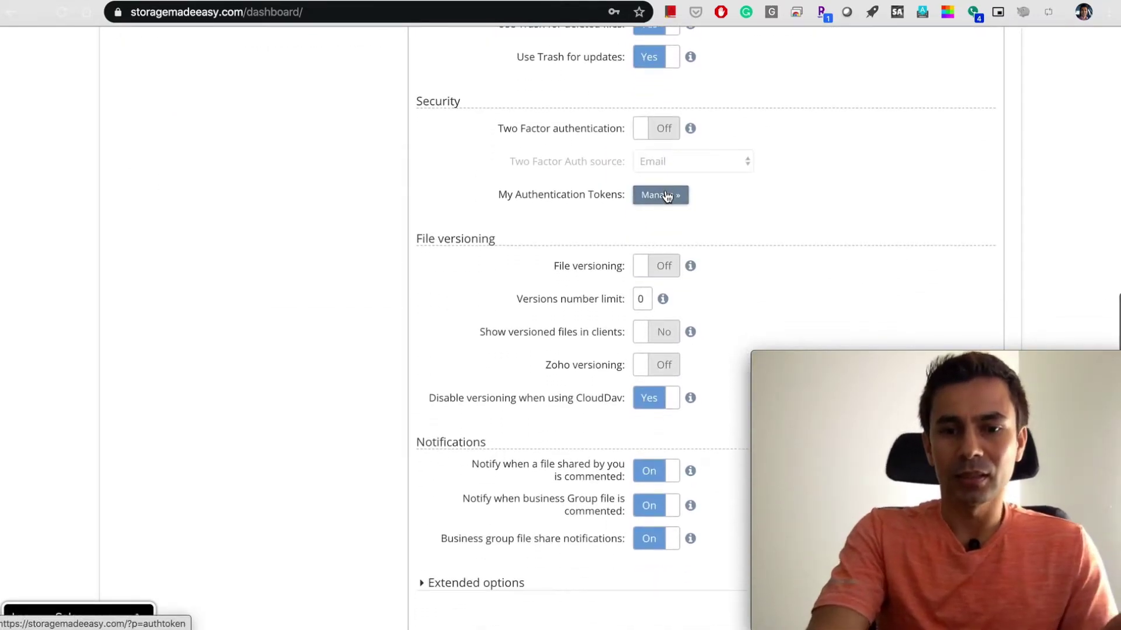
scroll(667, 196, "down", 5)
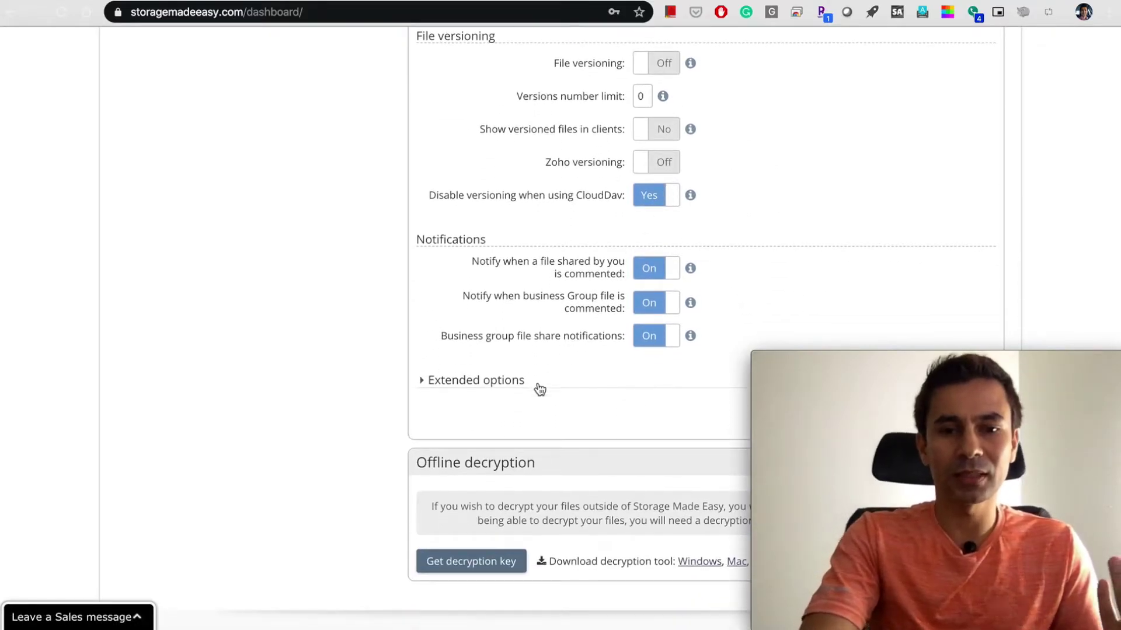
Expand the Extended options and review the public files password, translation widget and standard folder settings.
left_click(421, 381)
scroll(517, 400, "down", 4)
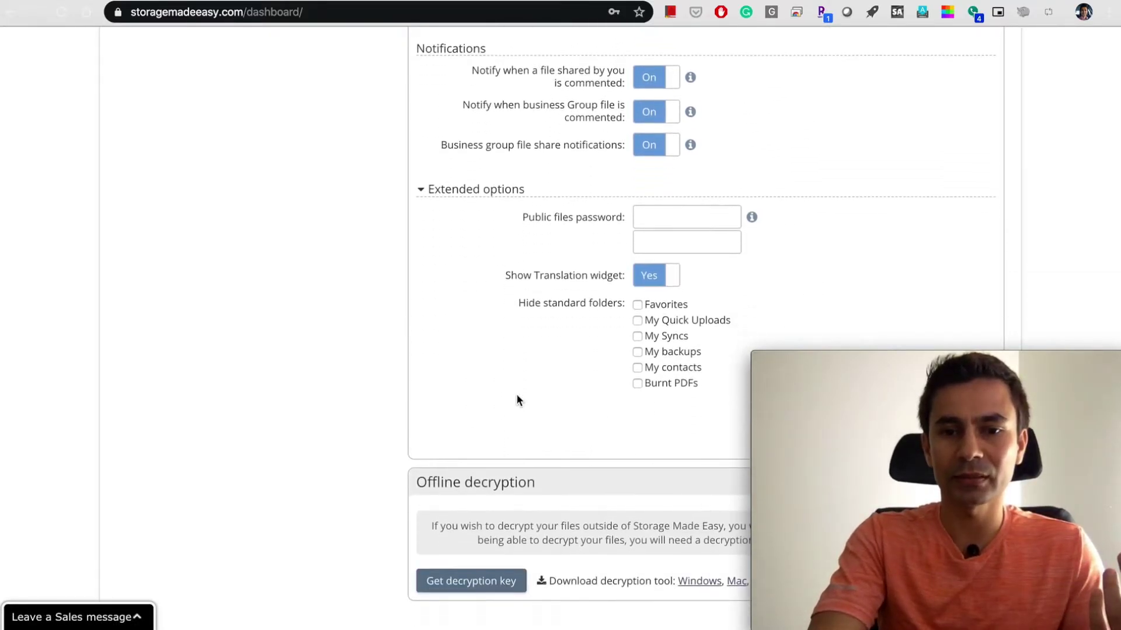
scroll(517, 396, "down", 5)
scroll(517, 396, "up", 7)
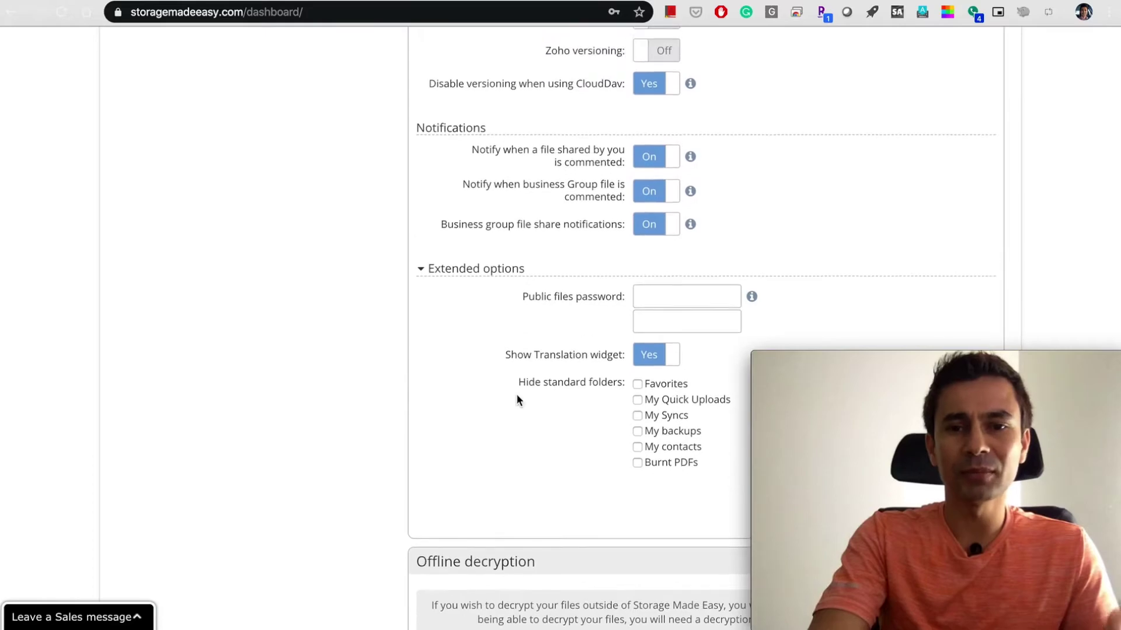
scroll(516, 400, "up", 3)
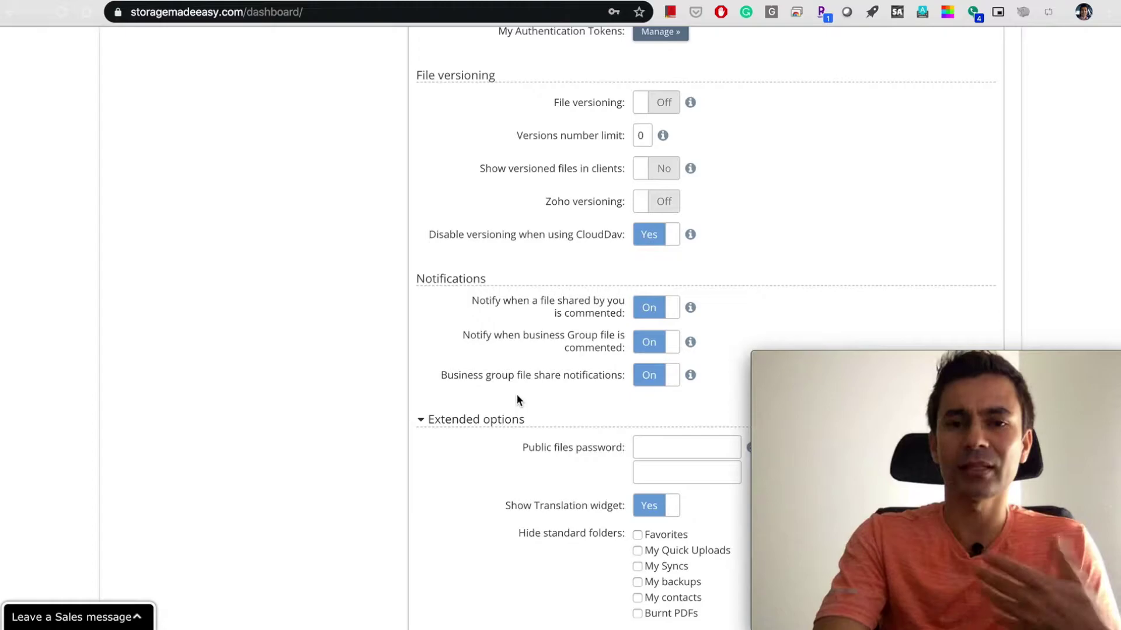
scroll(517, 400, "up", 15)
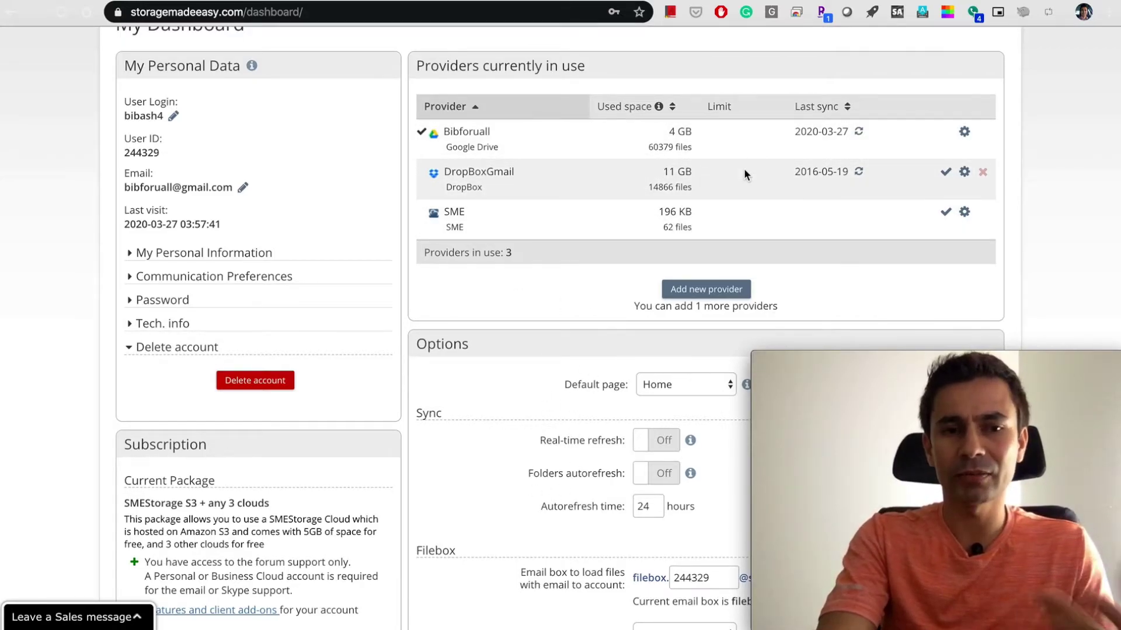
Open the Google Drive provider's settings, review its info and synchronisation status, and return to the dashboard.
left_click(965, 133)
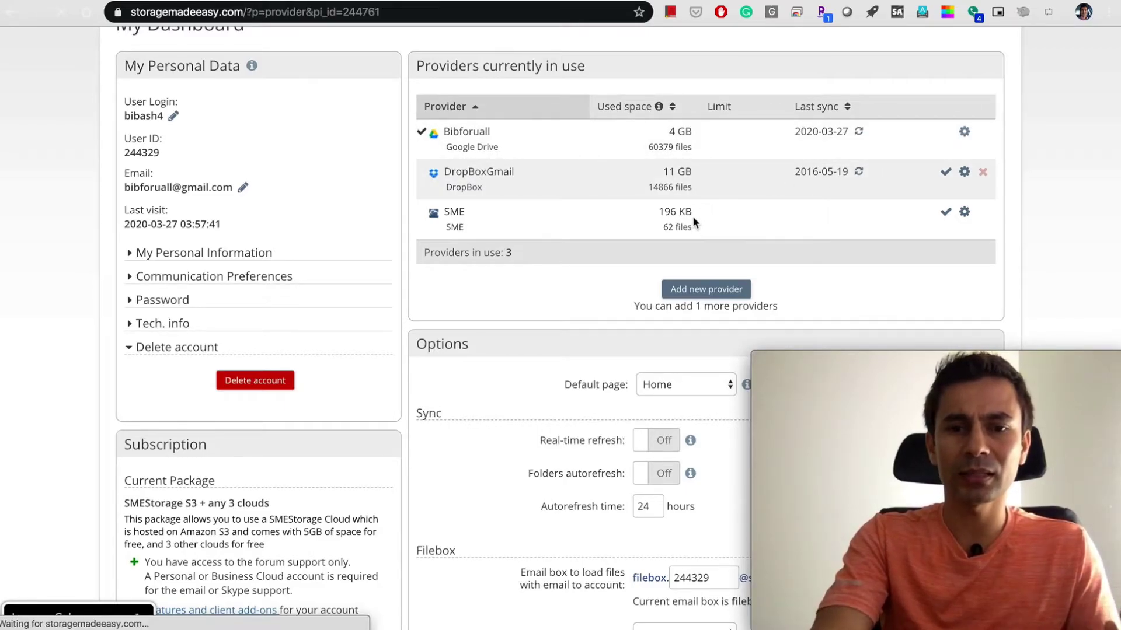
scroll(649, 285, "down", 5)
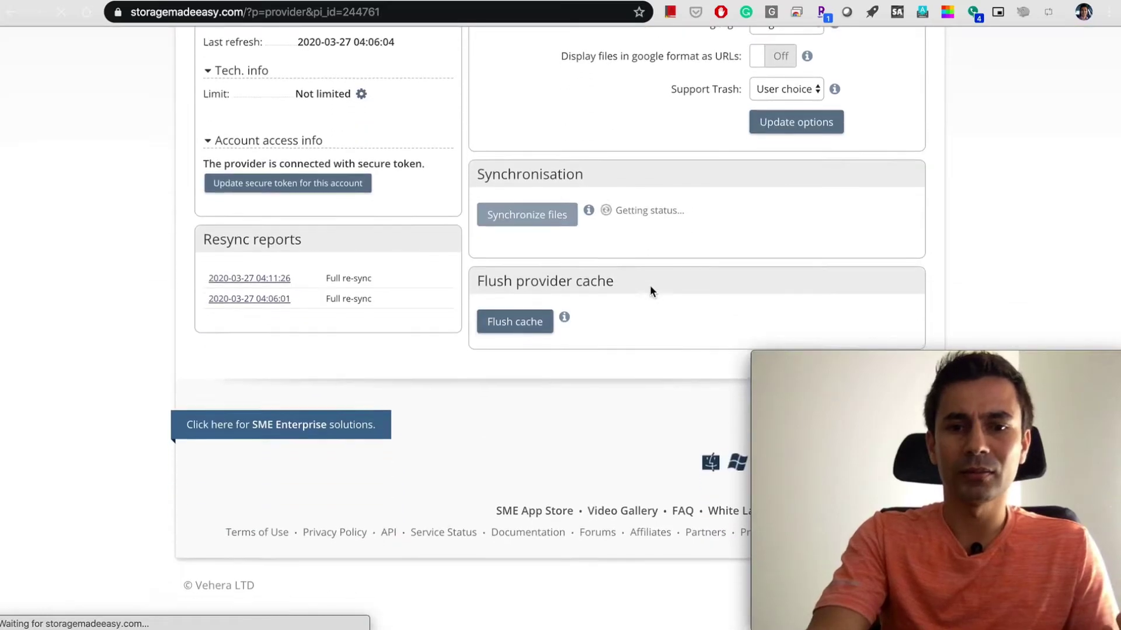
scroll(650, 285, "up", 5)
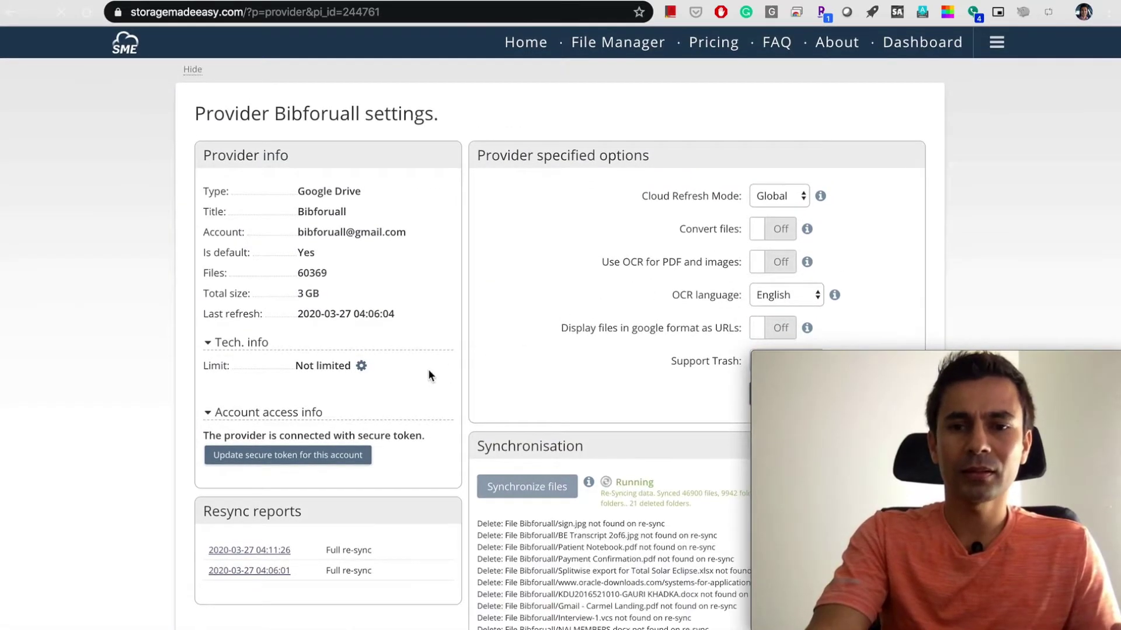
scroll(429, 369, "left", 5)
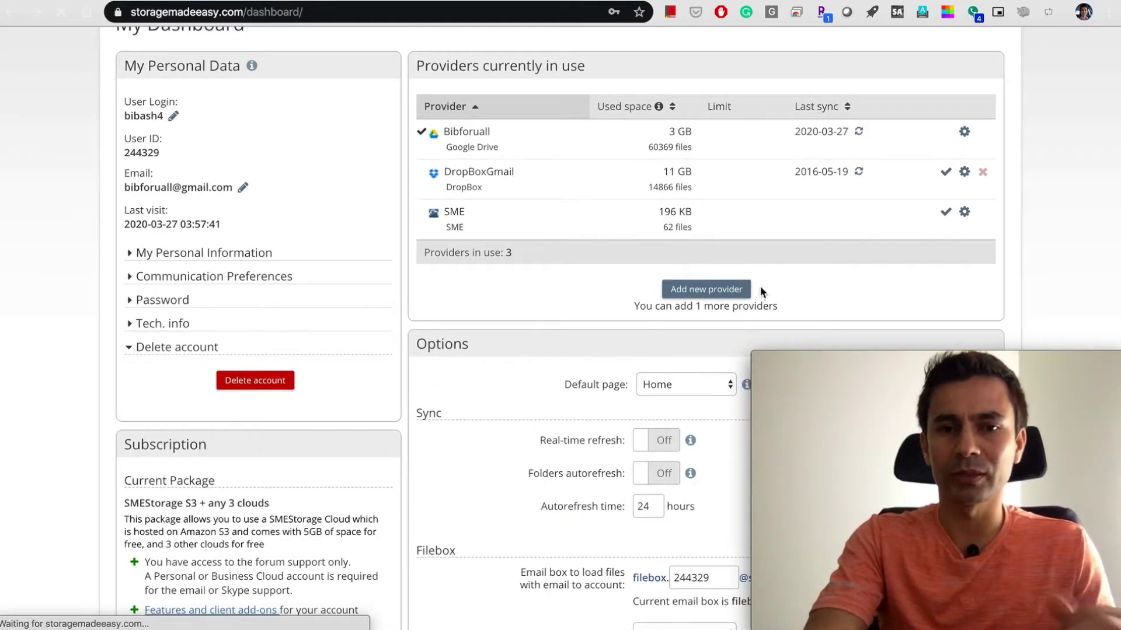
Start adding a new provider and browse the full list of supported cloud storage providers.
left_click(724, 290)
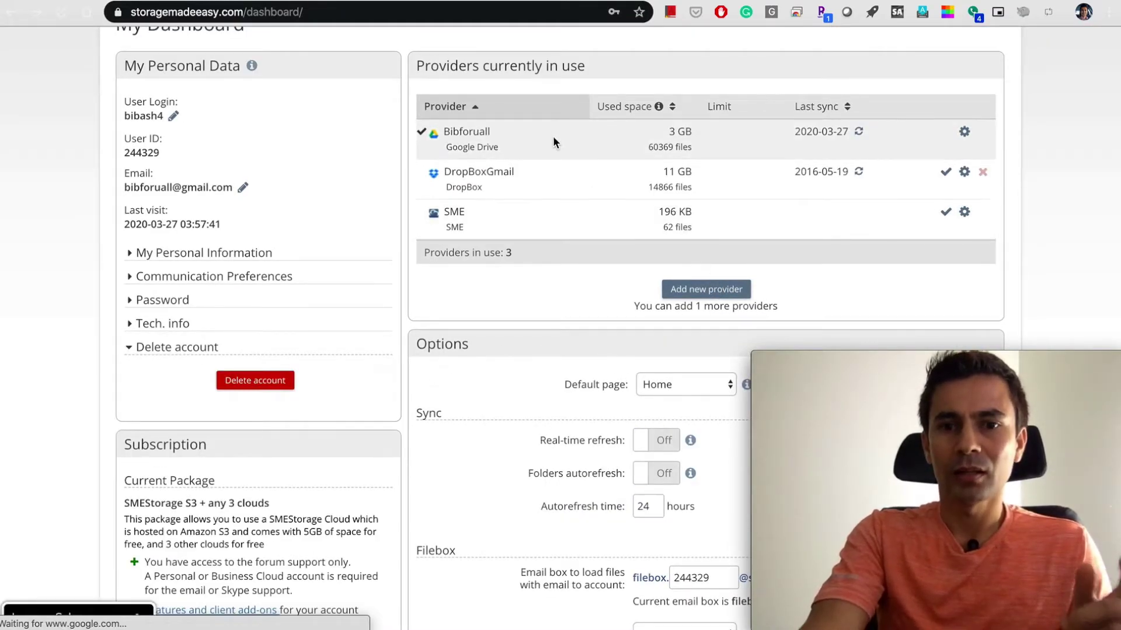
mouse_move(646, 194)
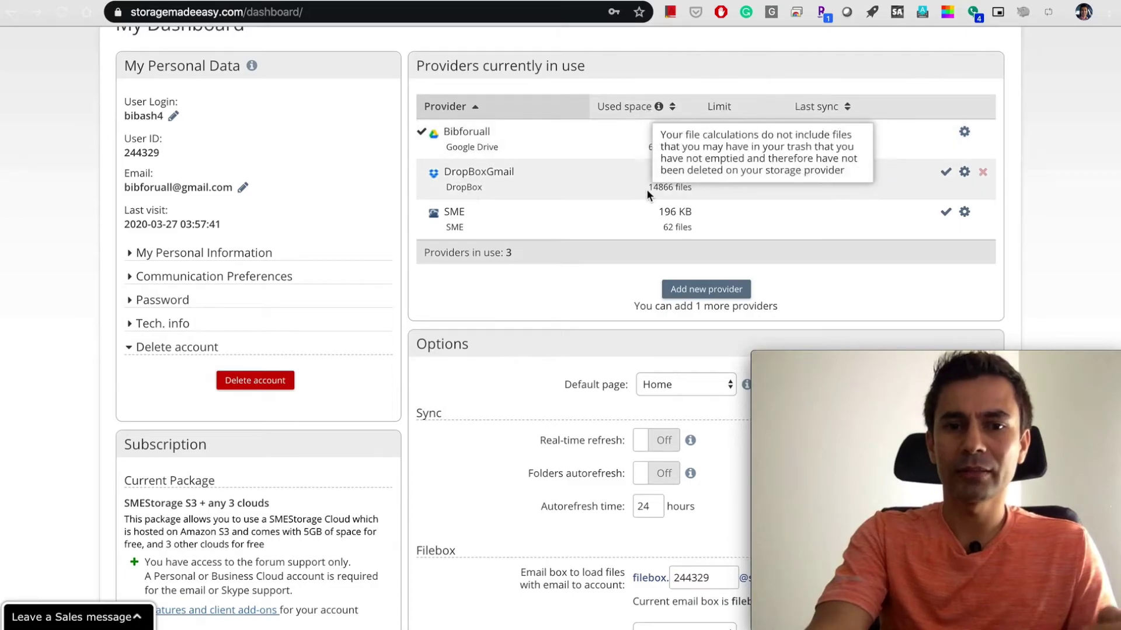
left_click(708, 289)
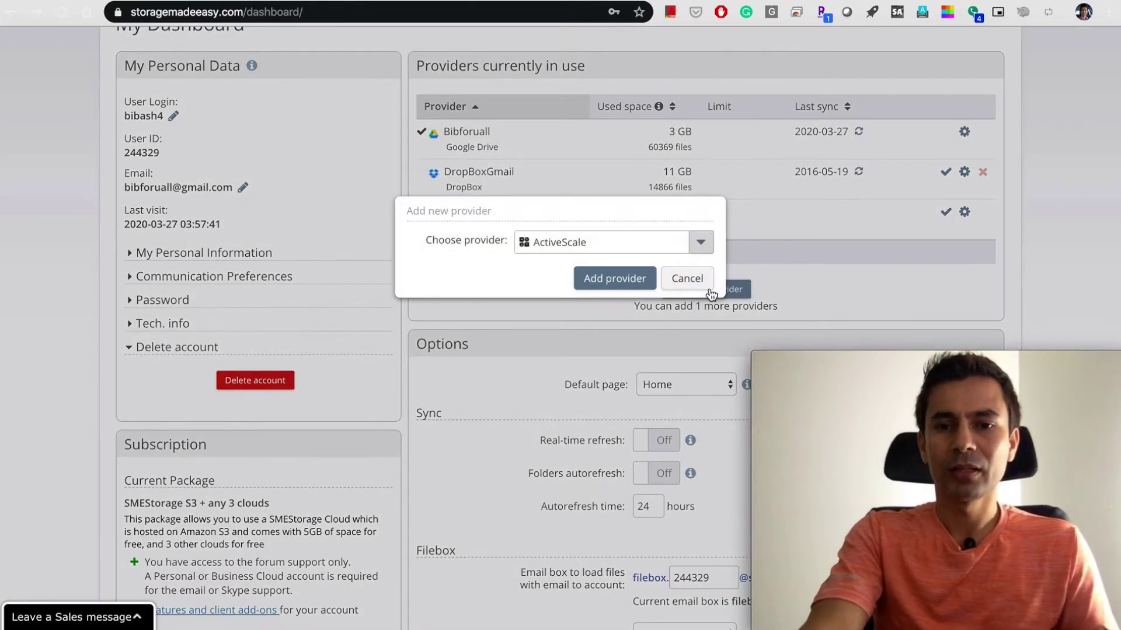
left_click(702, 251)
scroll(638, 325, "down", 5)
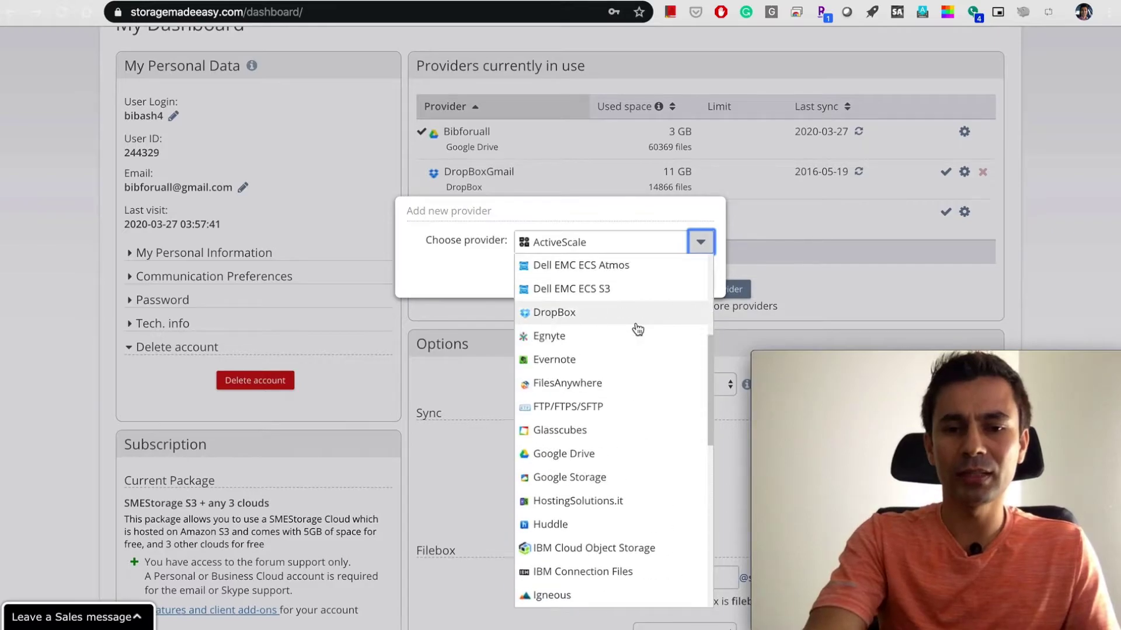
scroll(638, 330, "up", 5)
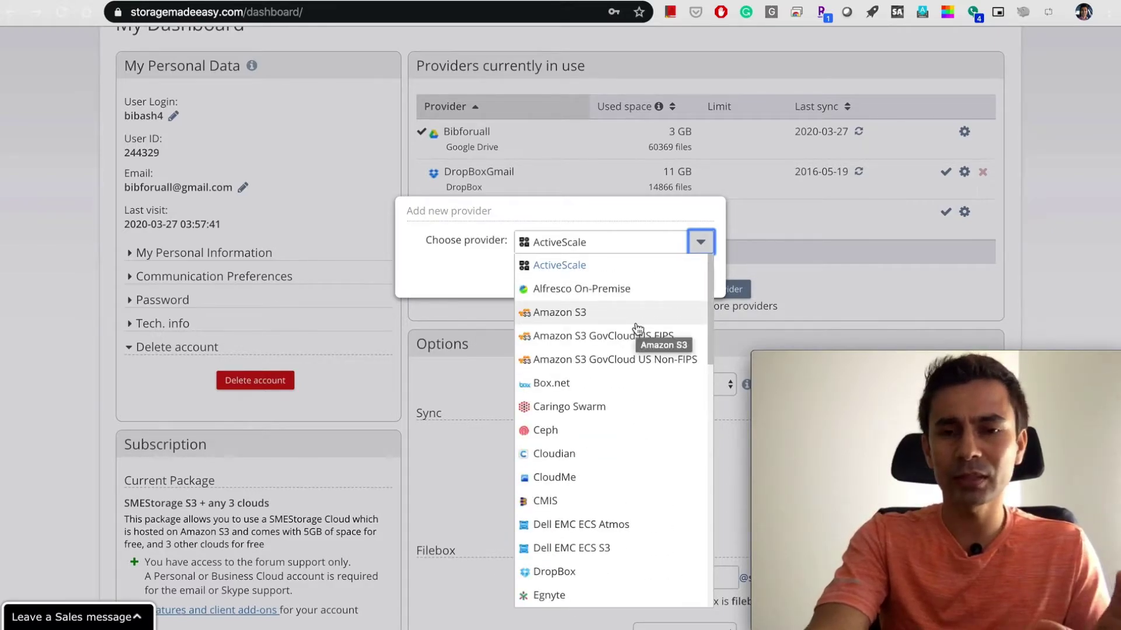
scroll(638, 329, "down", 10)
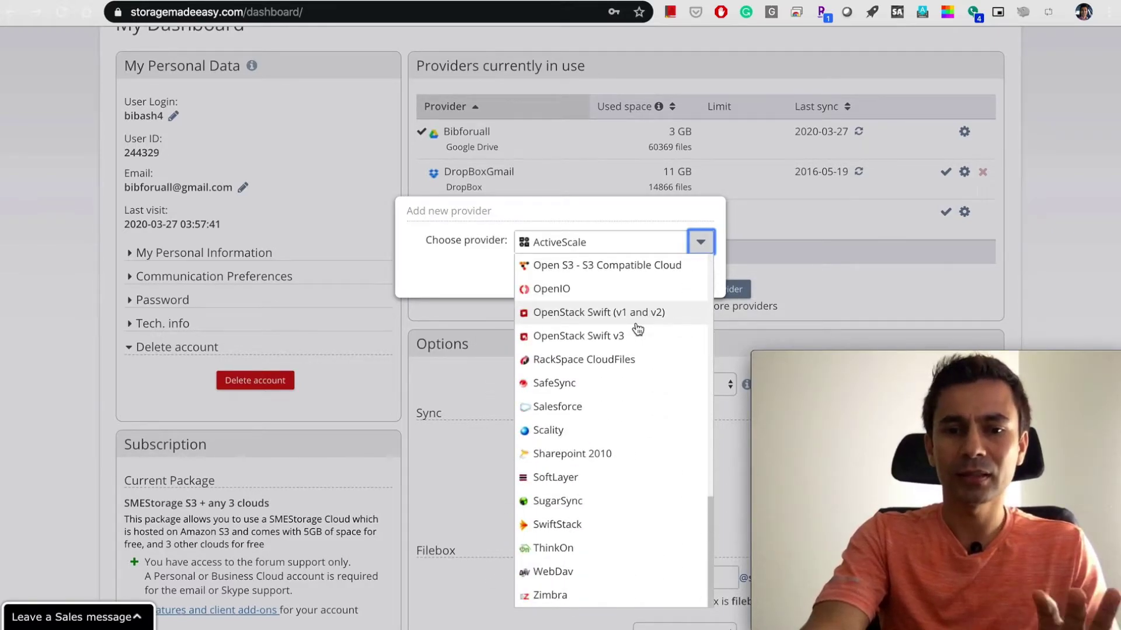
scroll(638, 330, "up", 3)
scroll(638, 330, "down", 3)
scroll(637, 333, "up", 2)
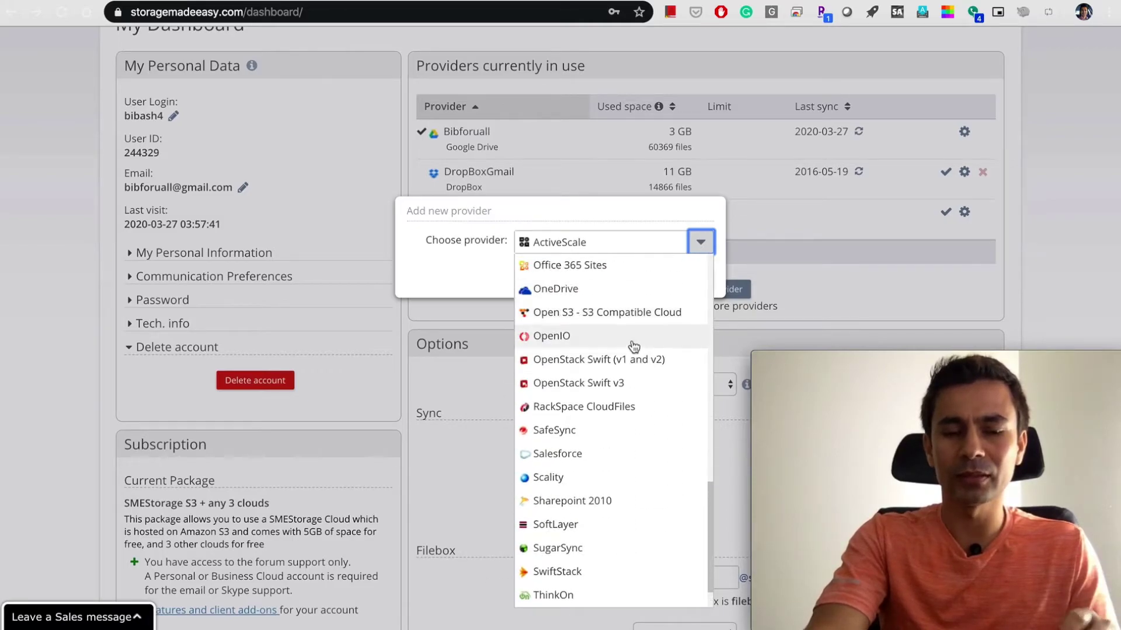
scroll(609, 501, "down", 2)
scroll(609, 501, "up", 1)
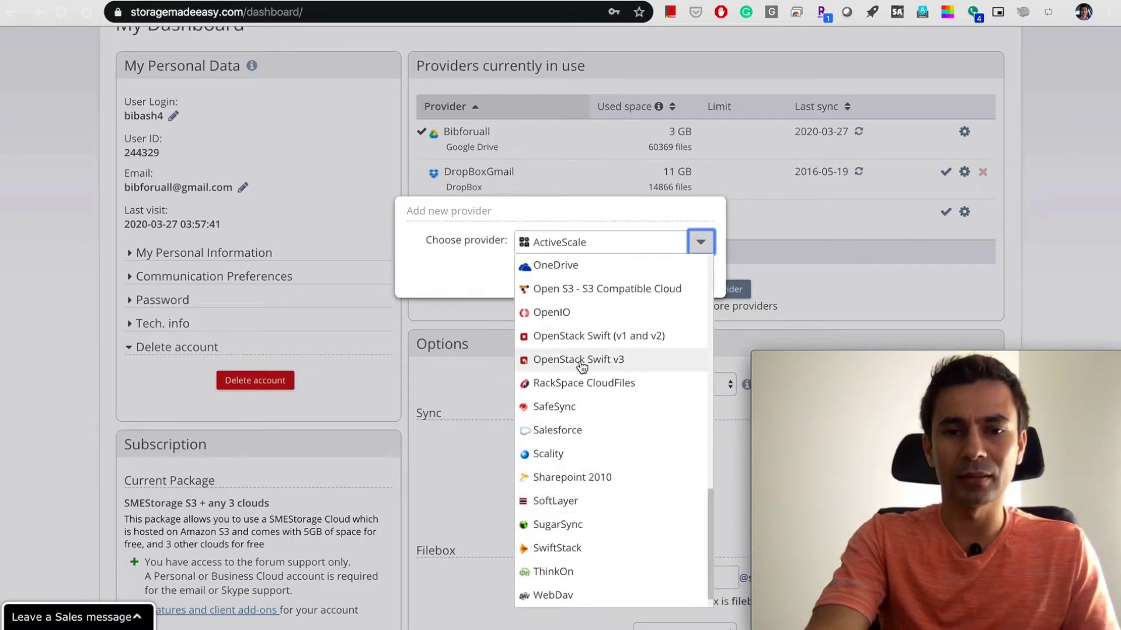
scroll(591, 461, "down", 1)
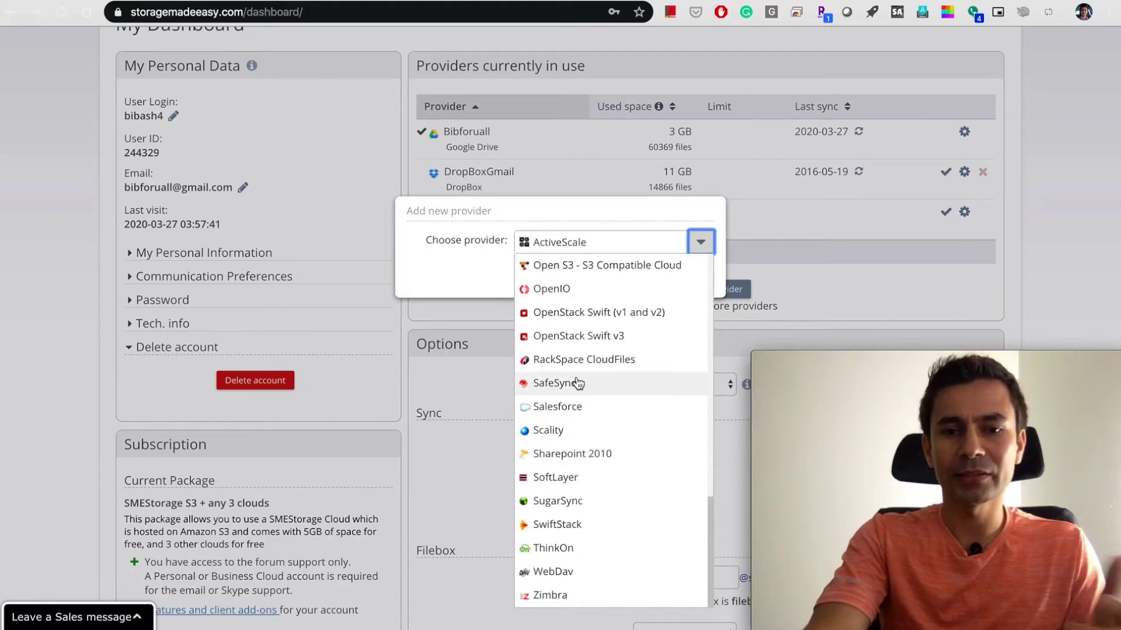
scroll(576, 384, "up", 12)
scroll(576, 385, "down", 13)
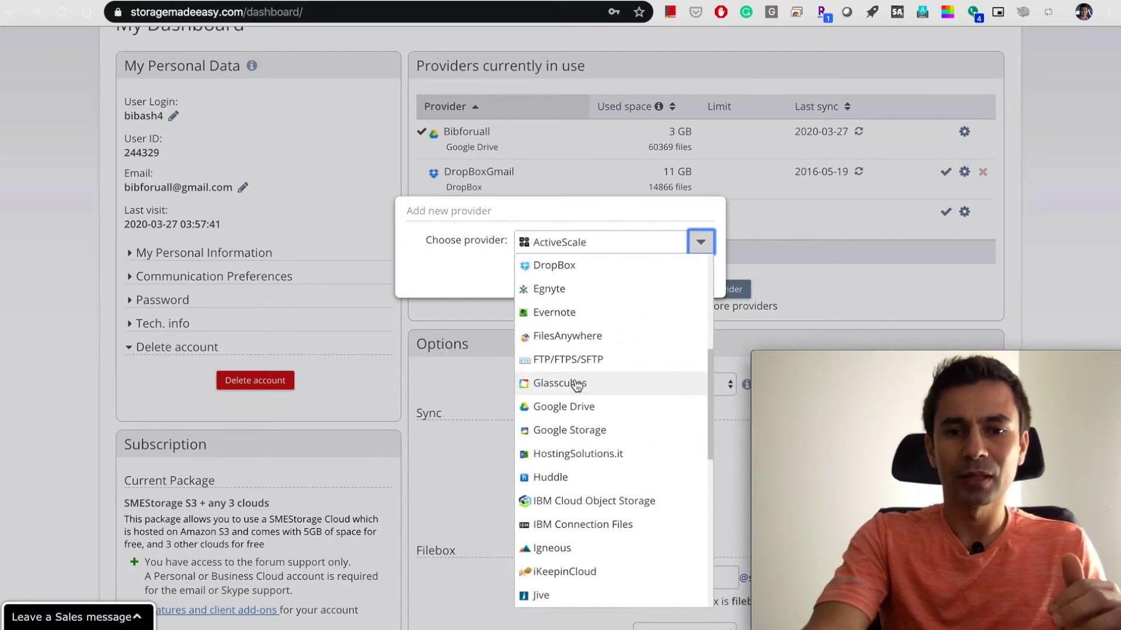
scroll(575, 384, "up", 12)
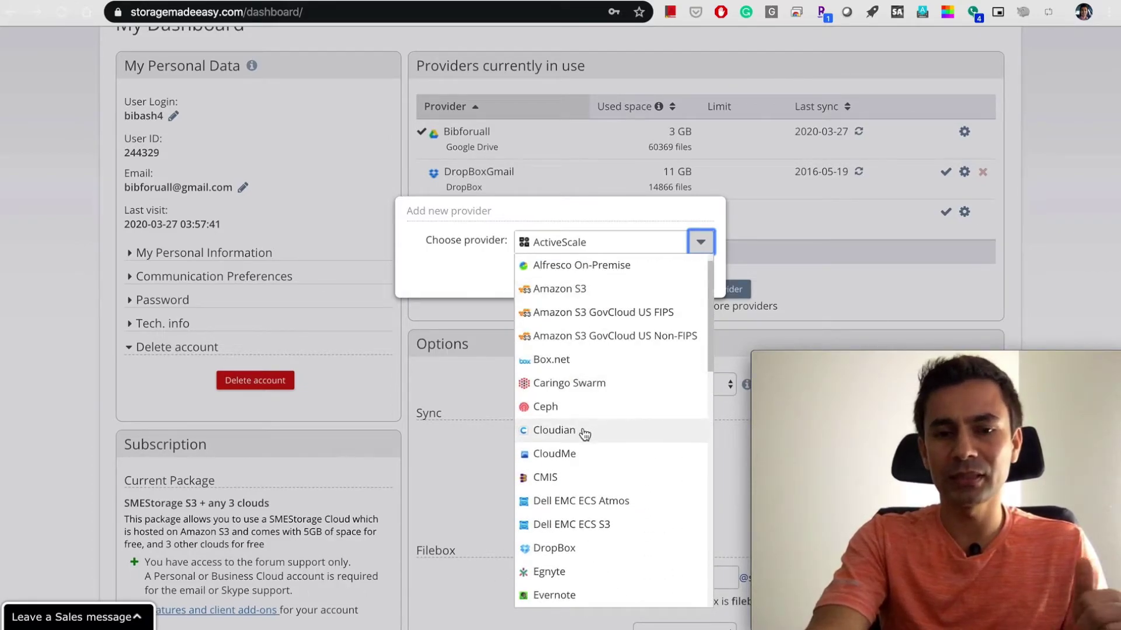
scroll(593, 525, "down", 12)
scroll(594, 476, "up", 13)
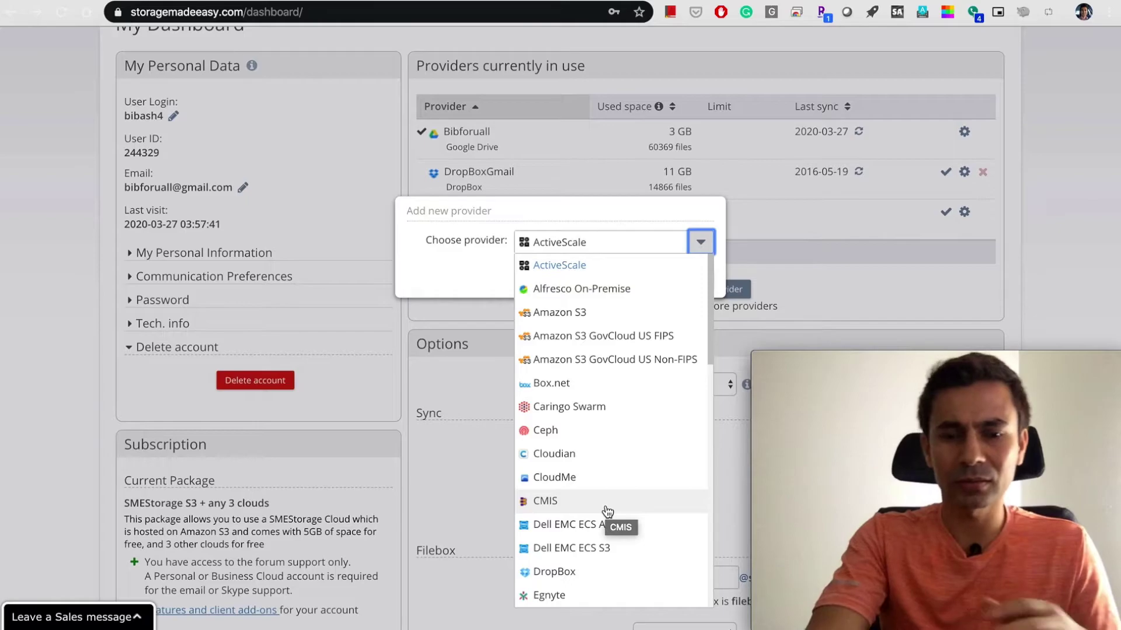
scroll(607, 511, "down", 12)
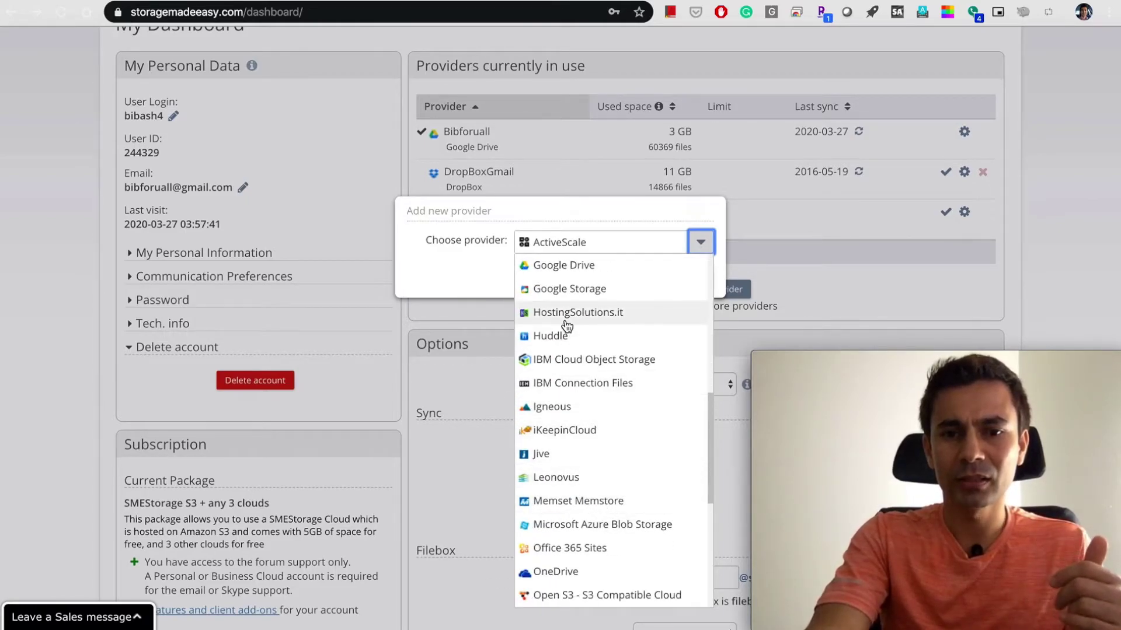
Add Google Drive as the new provider, acknowledge responsibility for the data storage location, and request access authorisation.
left_click(568, 270)
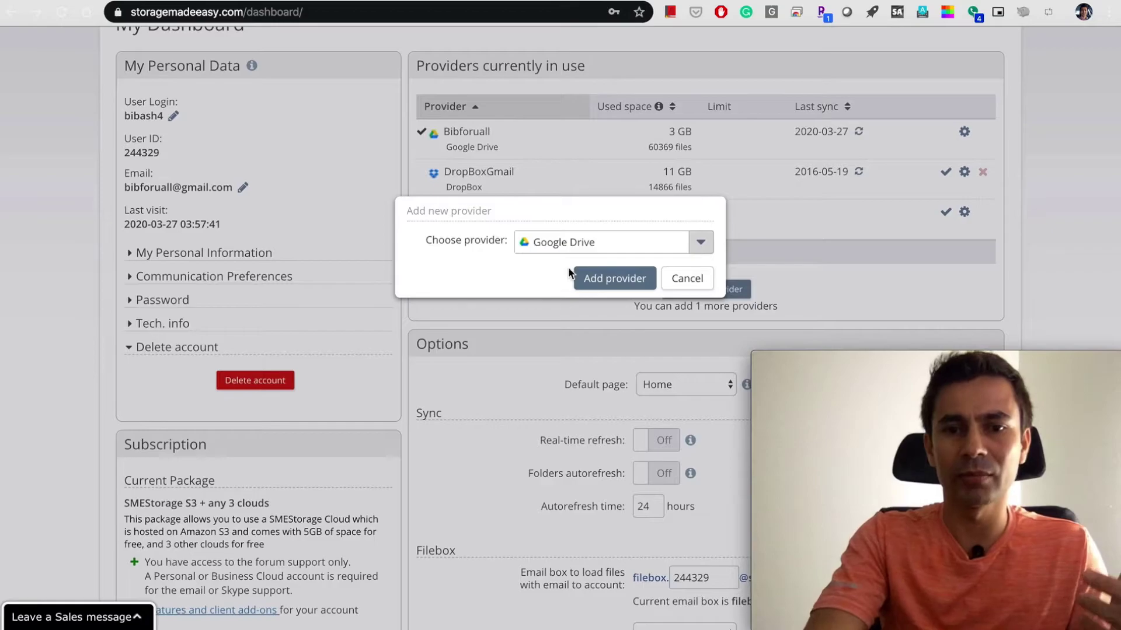
left_click(611, 279)
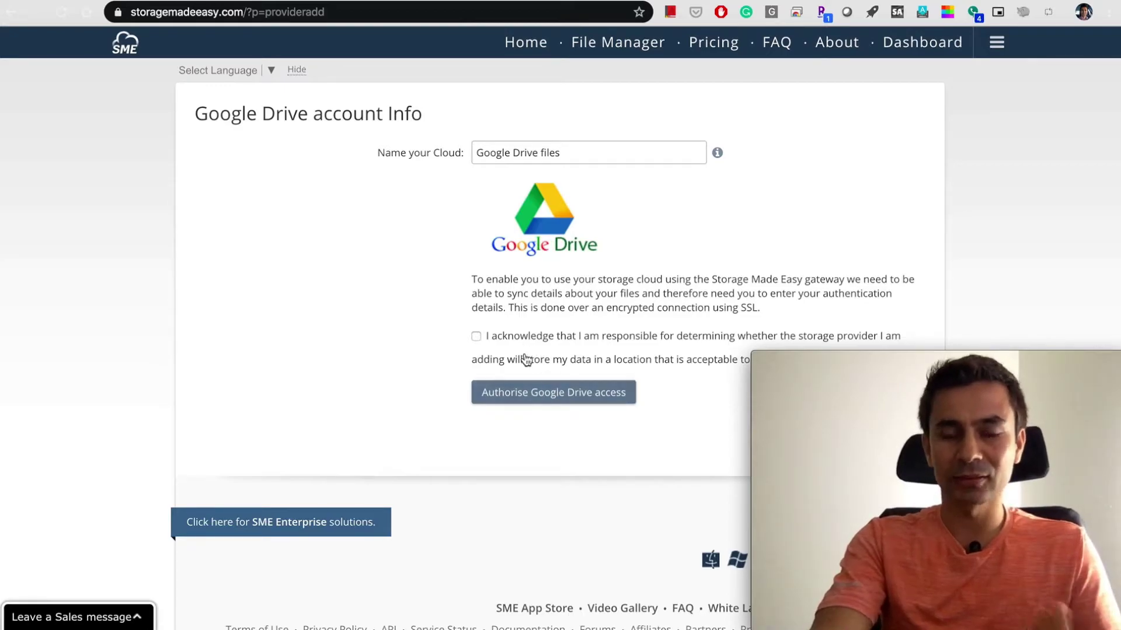
left_click(477, 336)
left_click(579, 395)
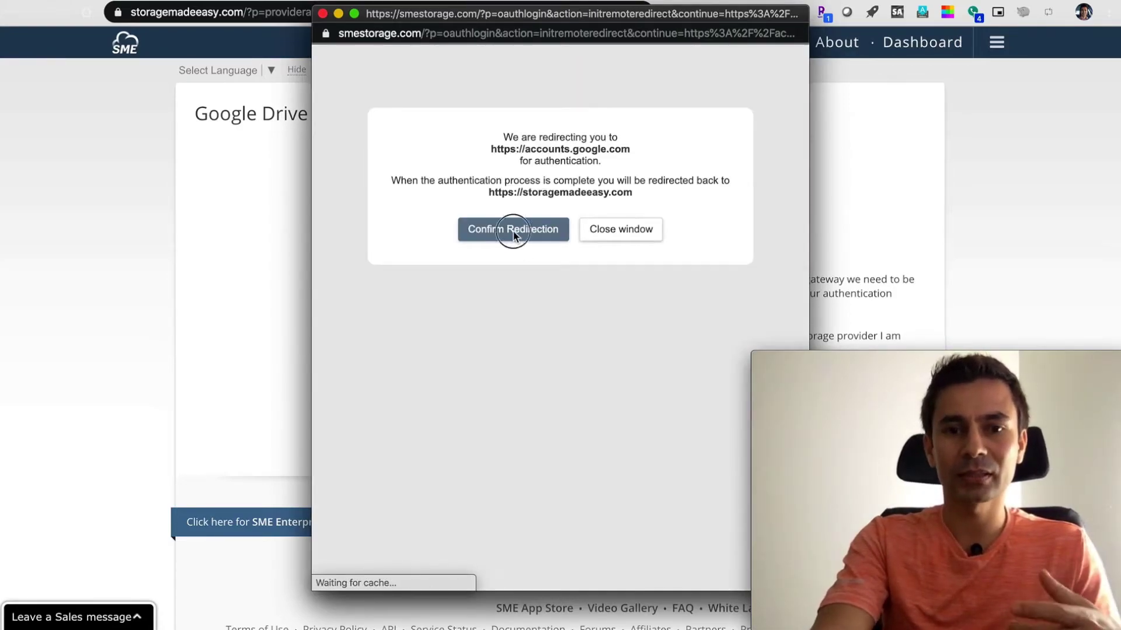
Confirm the redirection to Google, choose the fourth listed account, and allow Storage Made Easy to access its Drive files.
left_click(513, 230)
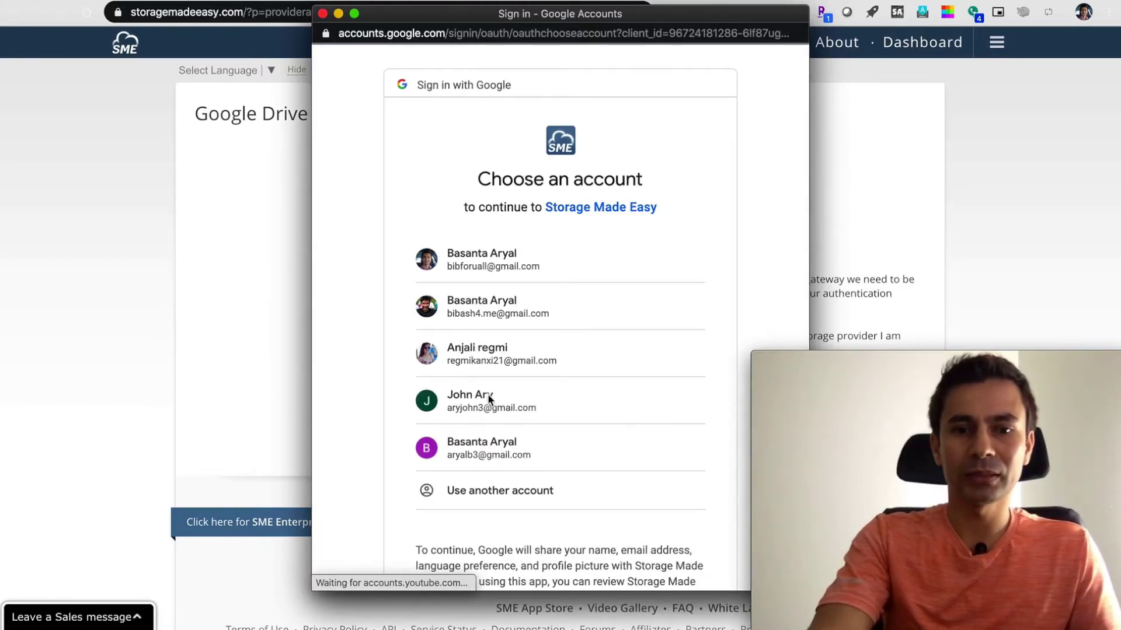
left_click(497, 400)
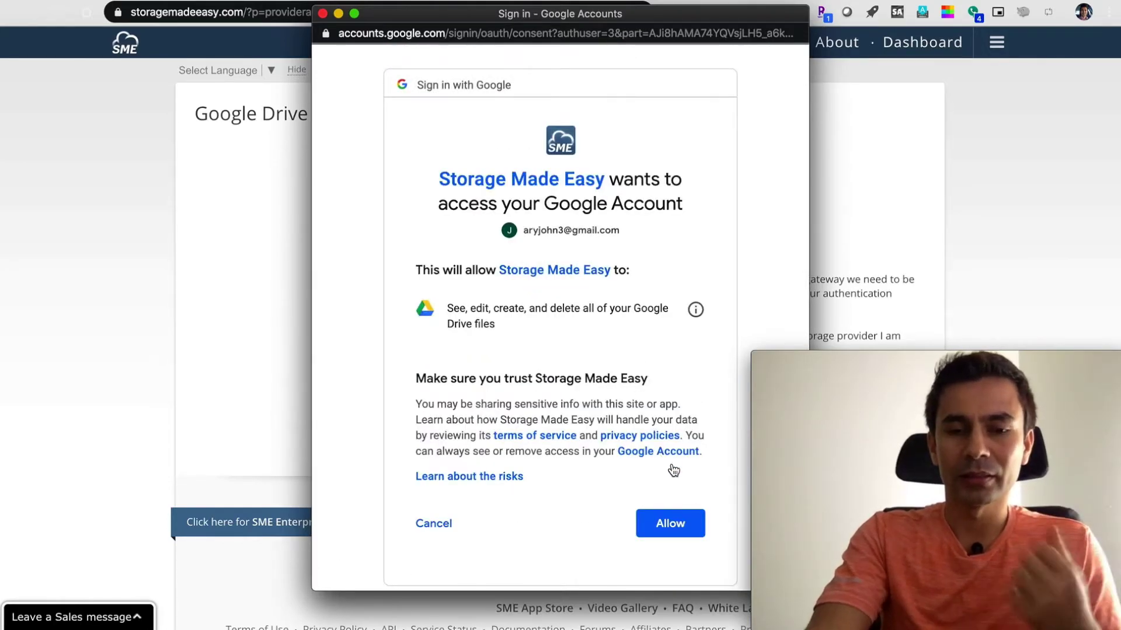
left_click(679, 527)
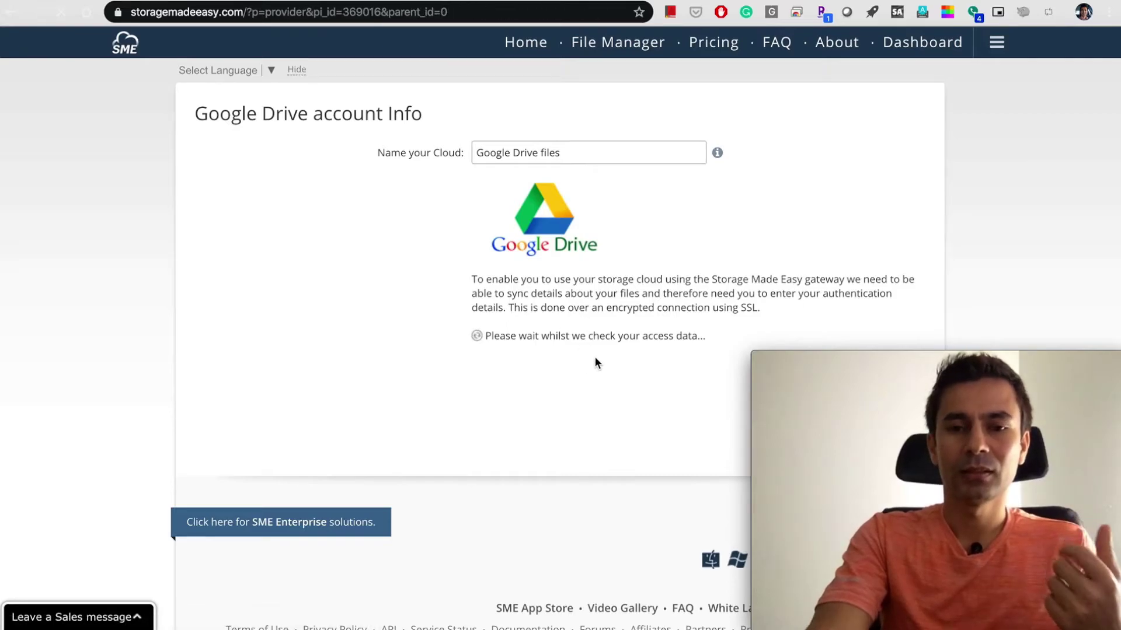
Review the new Google Drive provider's info, options and synchronisation status, dismiss the sync notice, and return to the dashboard.
scroll(662, 397, "down", 2)
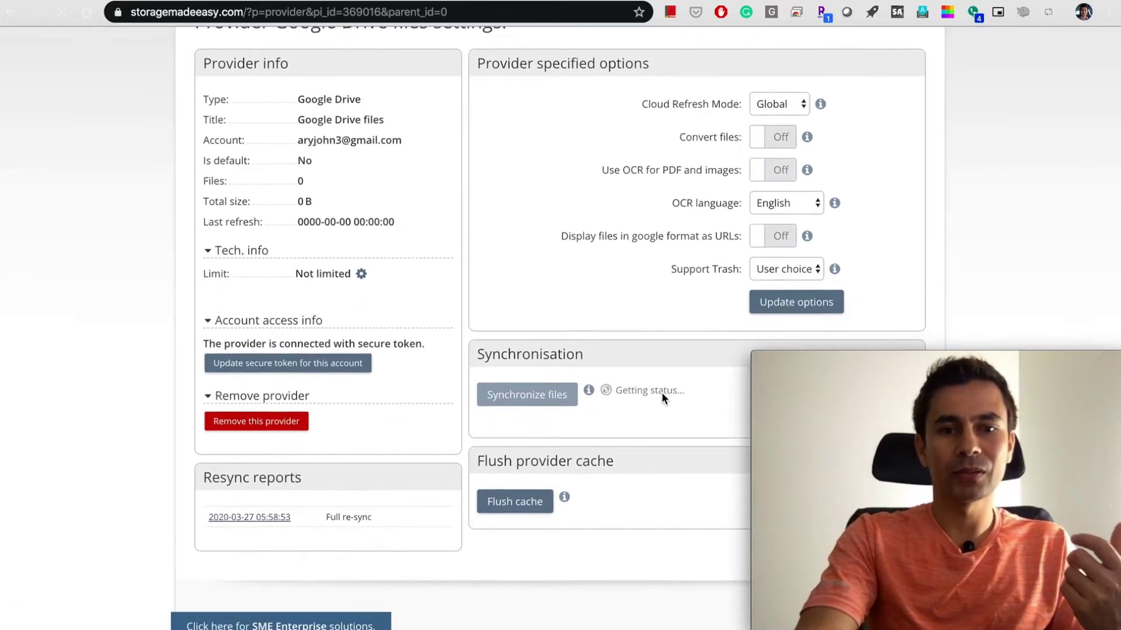
scroll(662, 395, "down", 3)
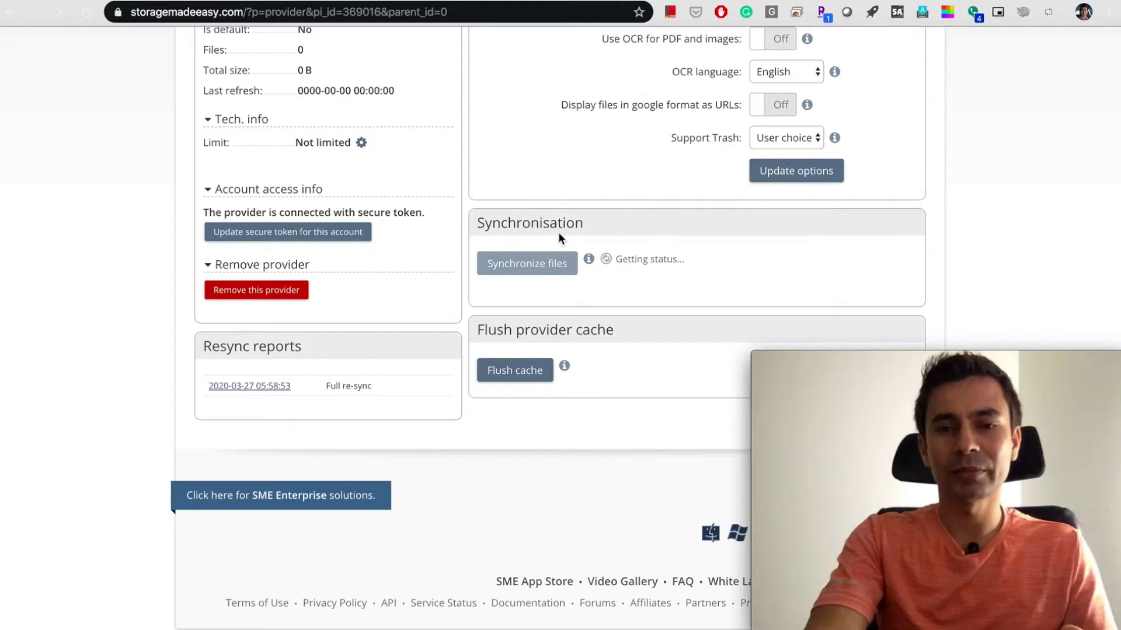
scroll(603, 192, "up", 2)
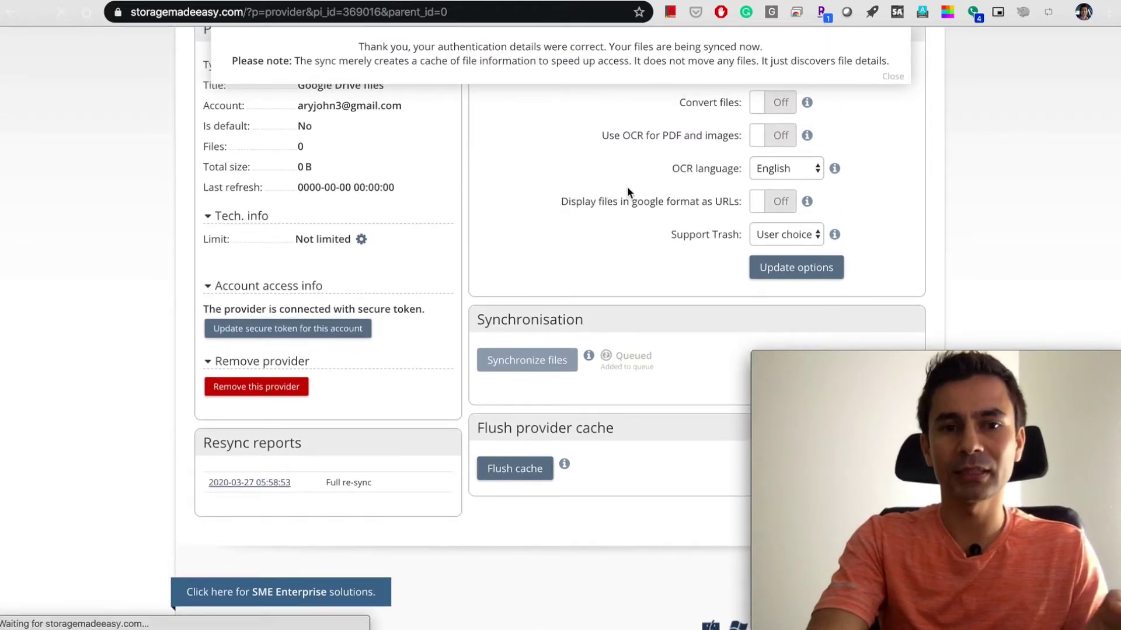
scroll(627, 189, "up", 1)
scroll(639, 169, "up", 2)
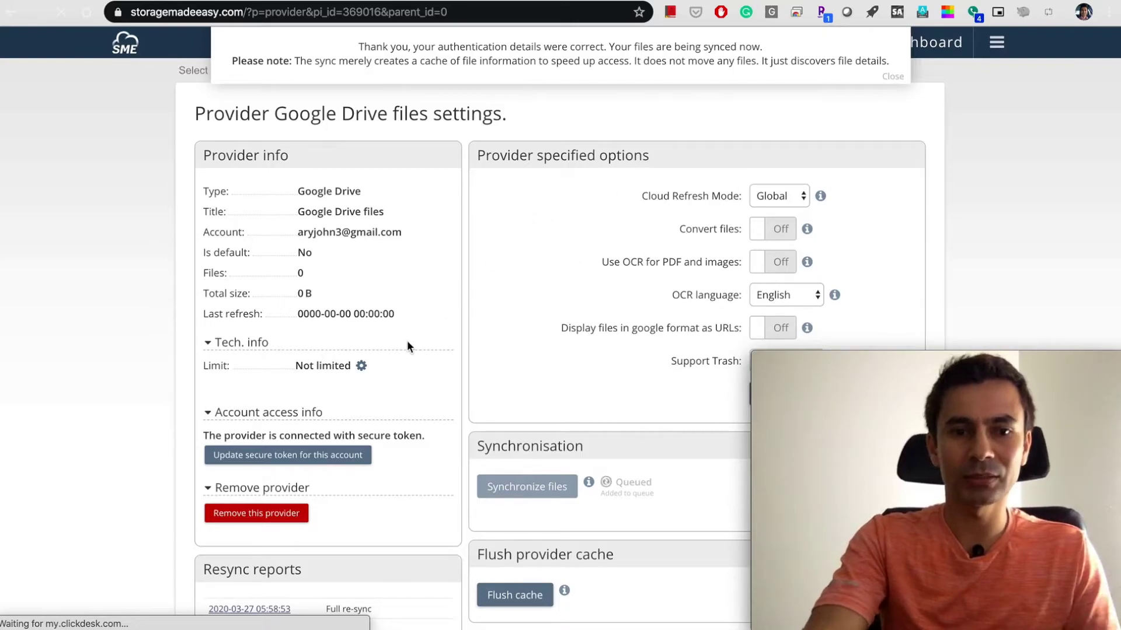
scroll(312, 531, "down", 2)
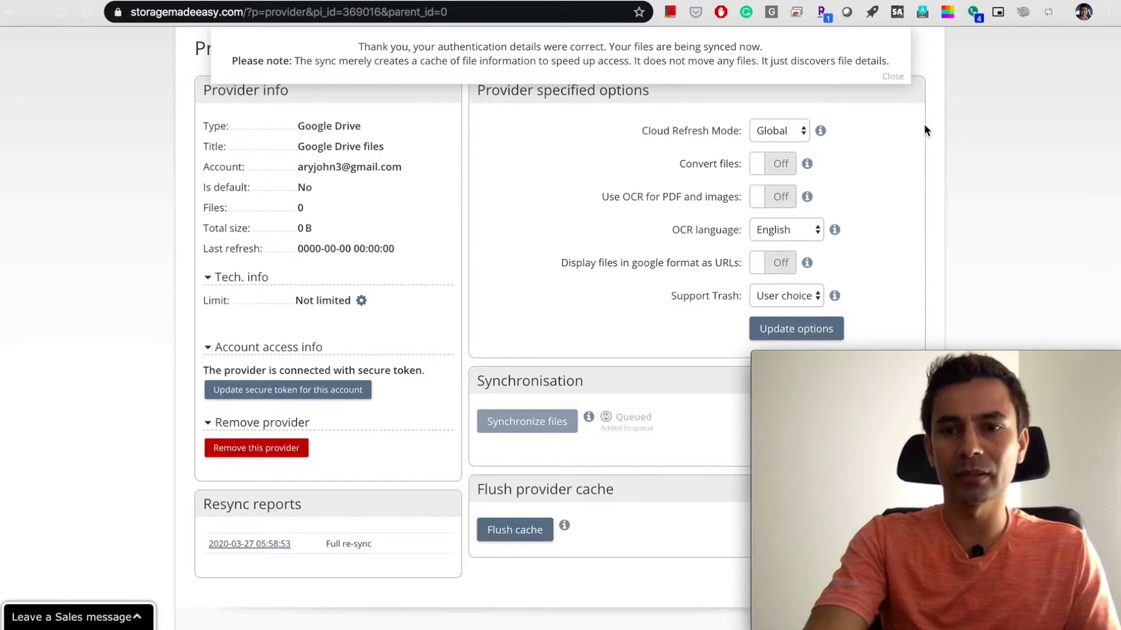
left_click(892, 76)
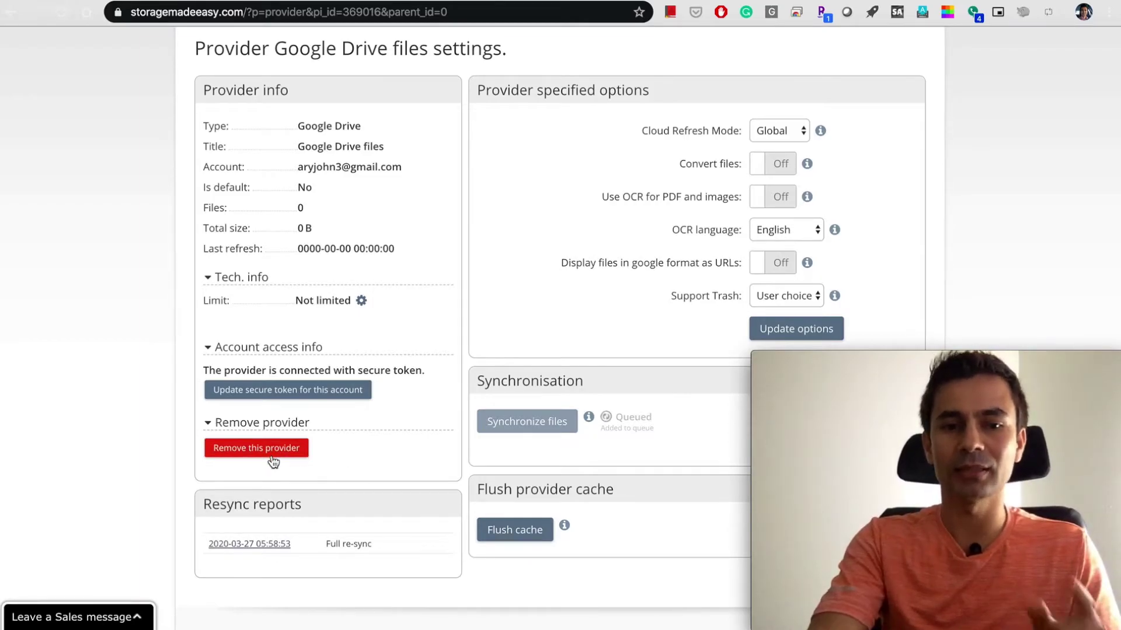
scroll(420, 467, "down", 3)
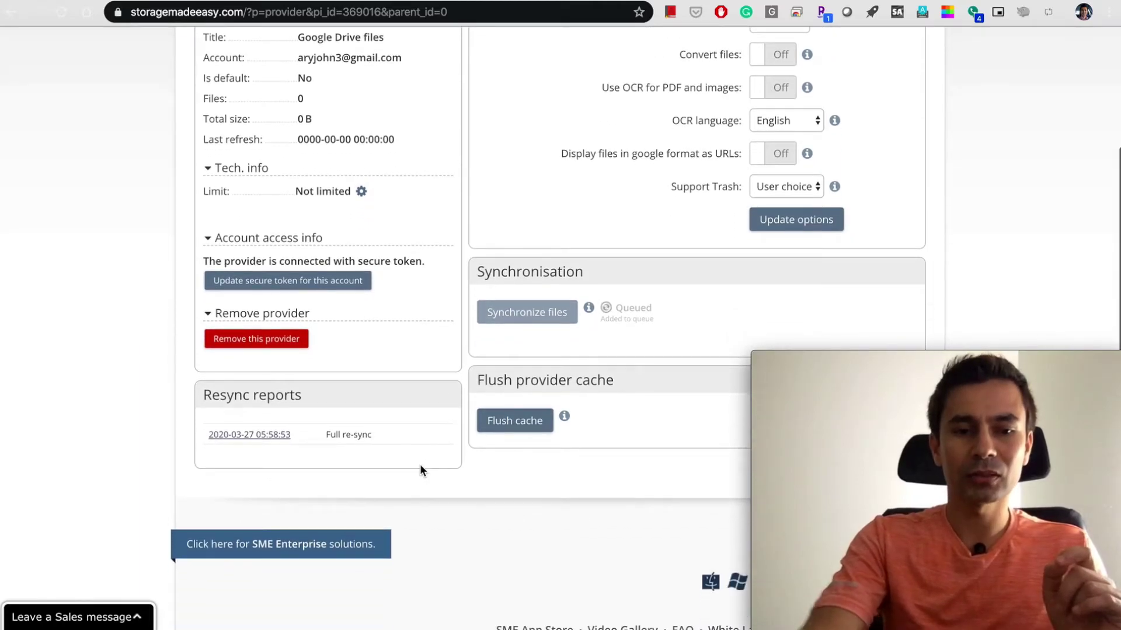
scroll(421, 470, "left", 5)
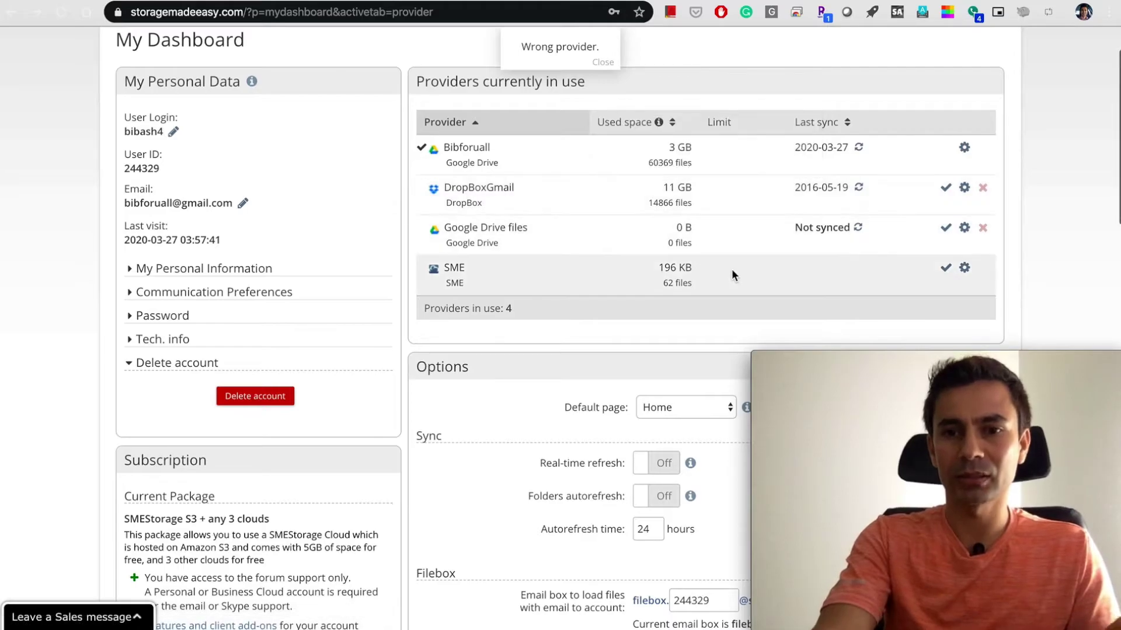
Check the synchronisation status of the Google Drive files provider and review the providers in use on the dashboard.
left_click(858, 228)
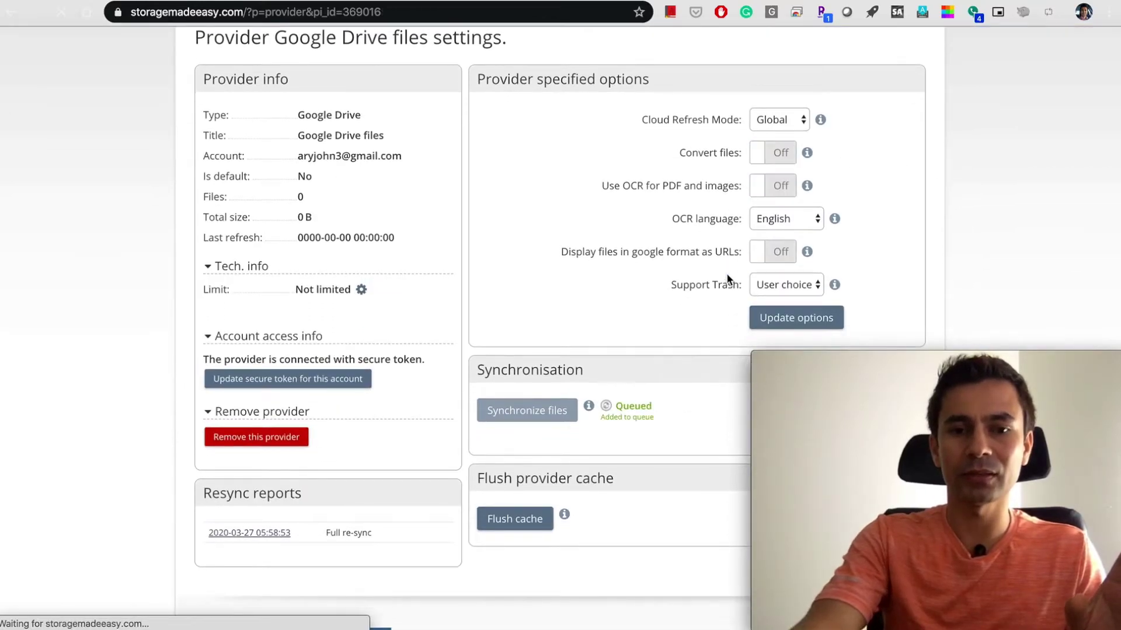
scroll(726, 272, "down", 1)
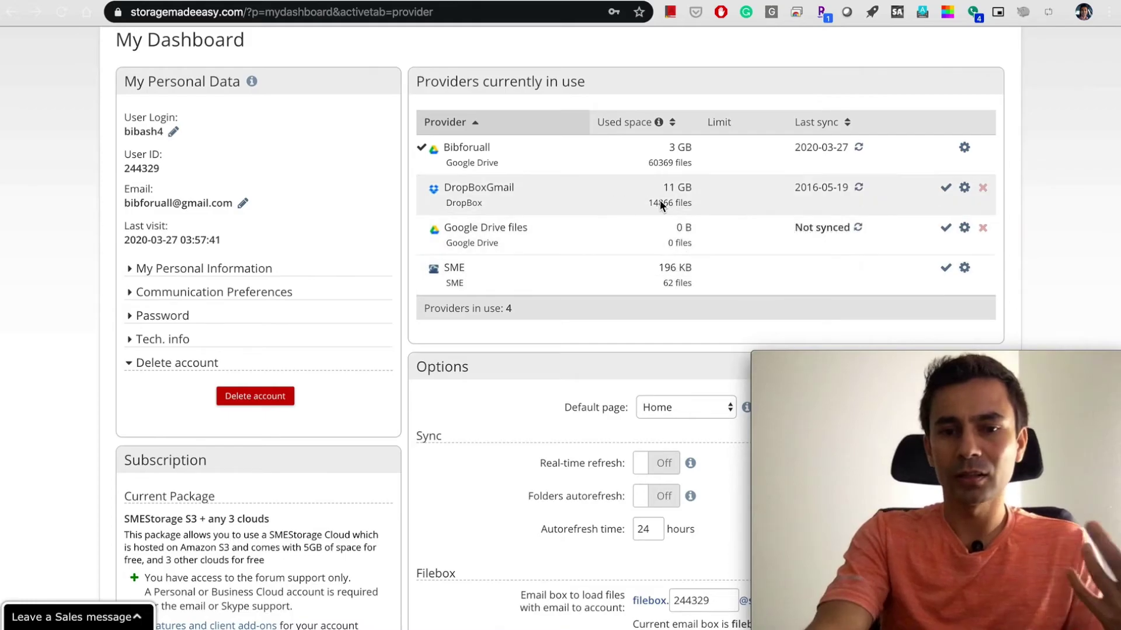
scroll(670, 286, "down", 1)
scroll(670, 287, "up", 2)
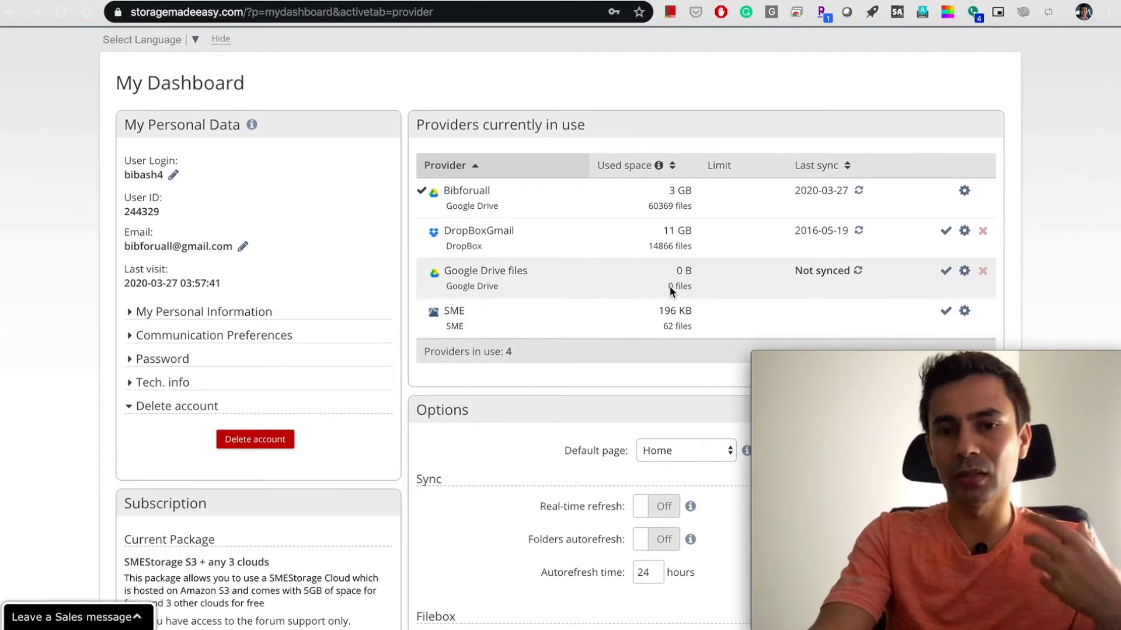
scroll(670, 286, "up", 1)
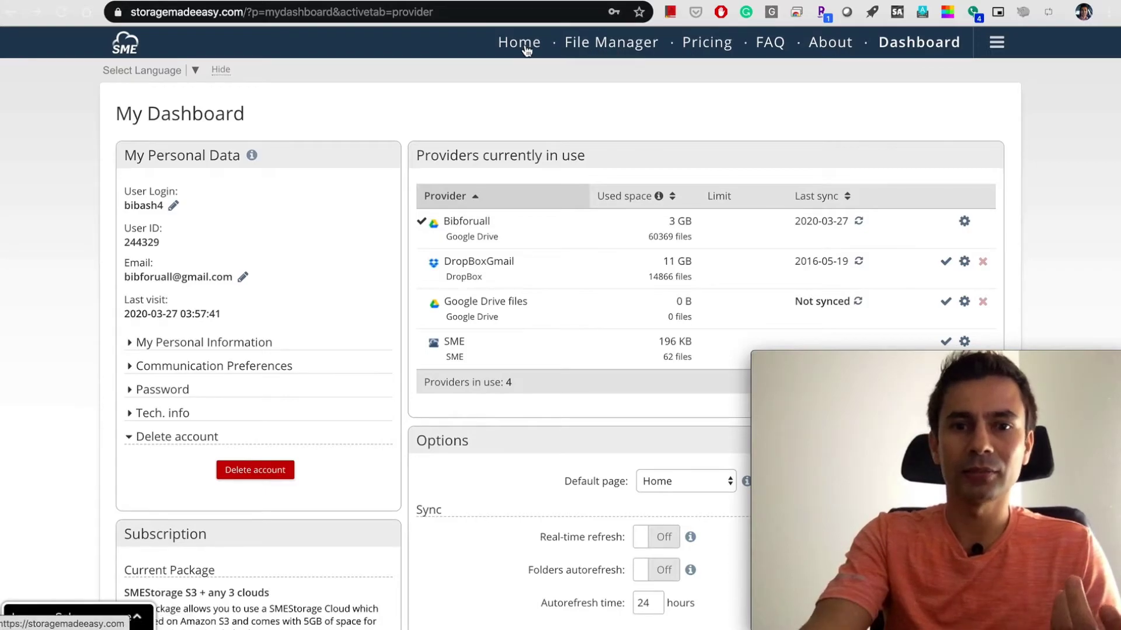
Open the default Google Drive provider's folder in the File Manager to view its contents.
left_click(623, 52)
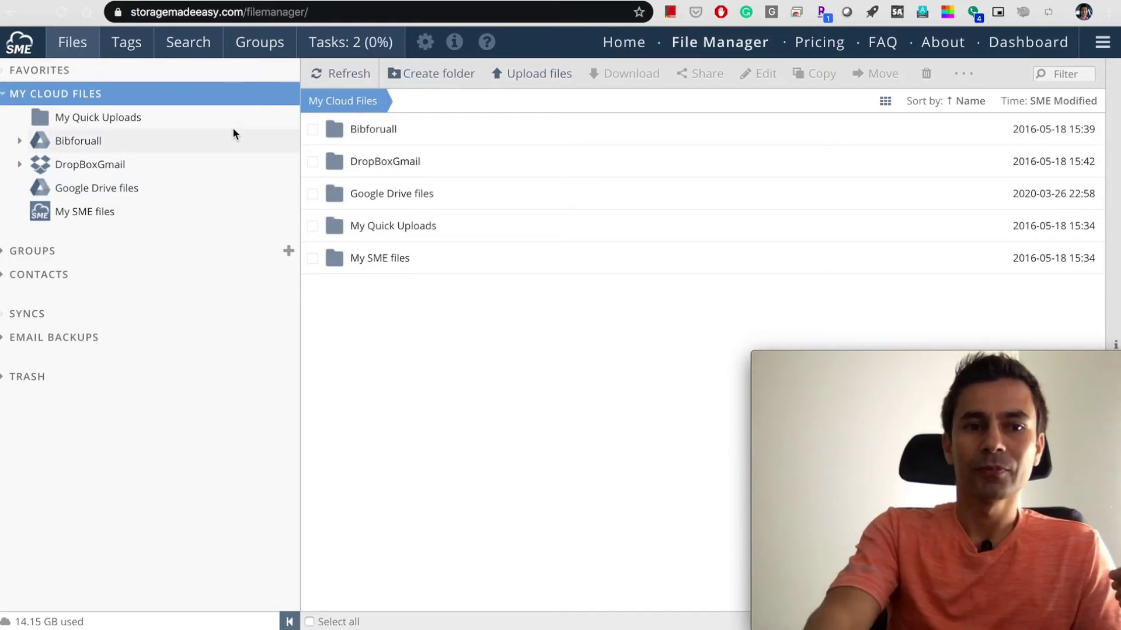
left_click(385, 129)
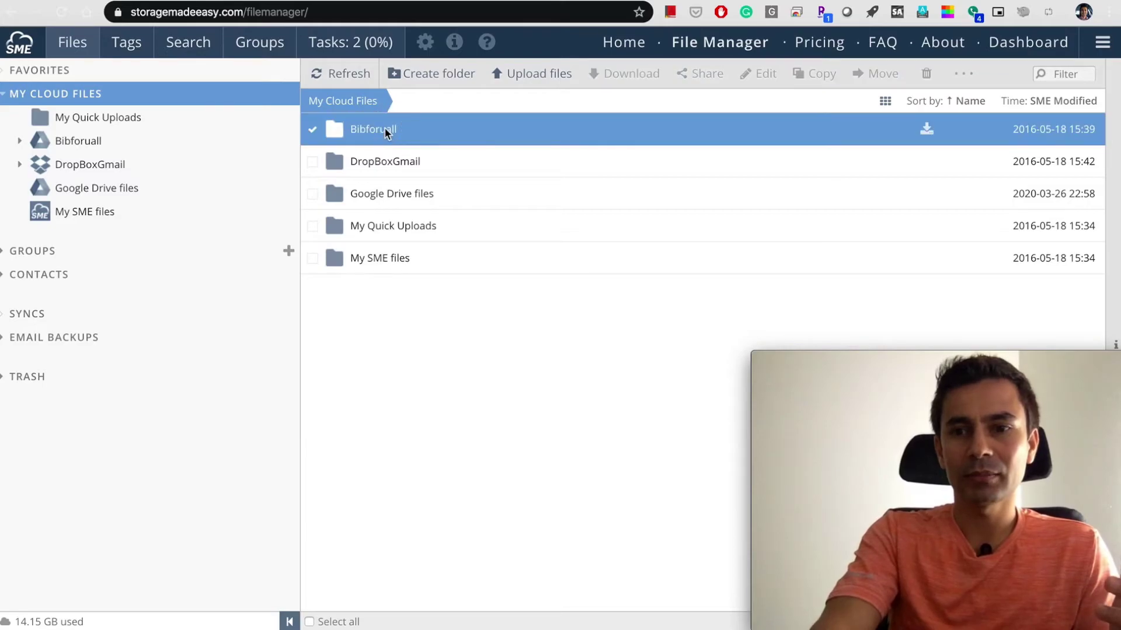
left_click(386, 129)
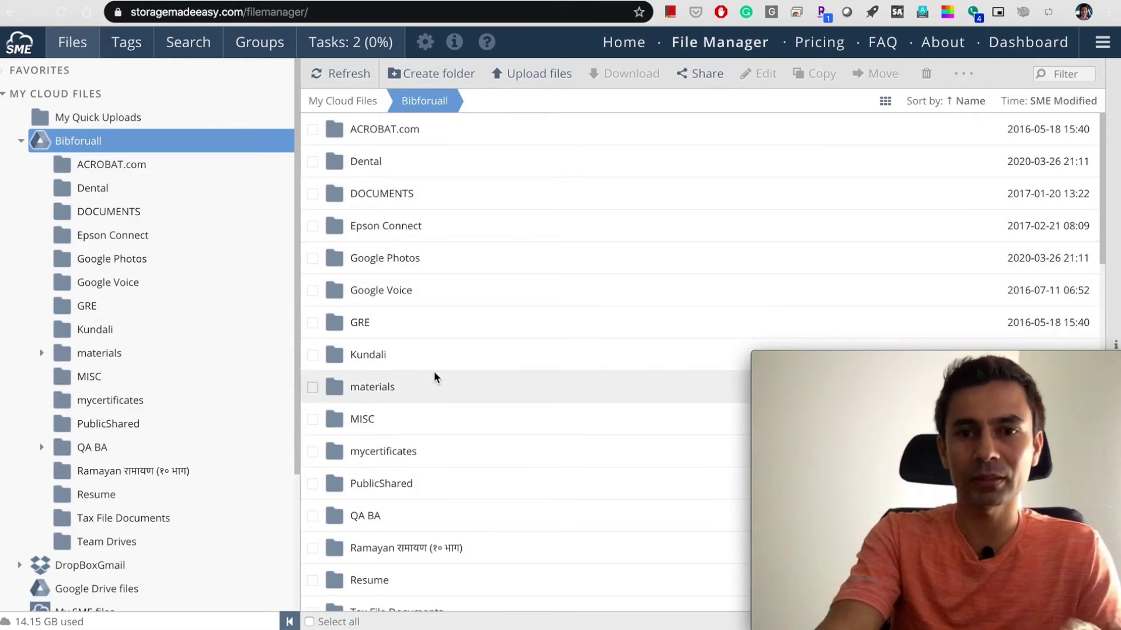
mouse_move(480, 110)
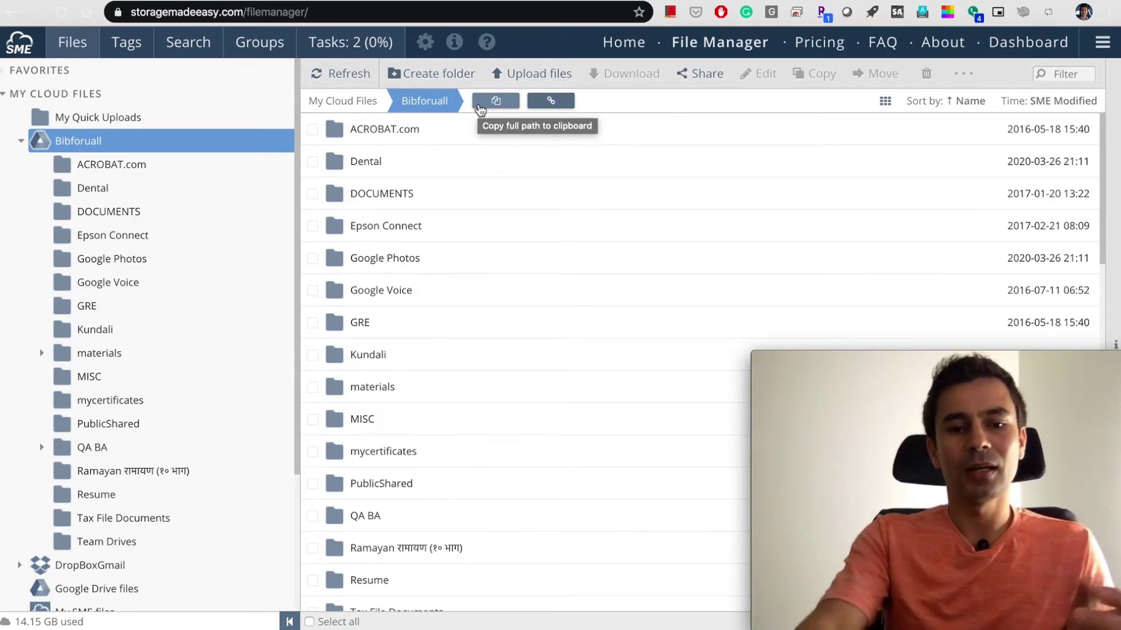
Collapse the default Google Drive provider's folder in the cloud file tree.
left_click(496, 101)
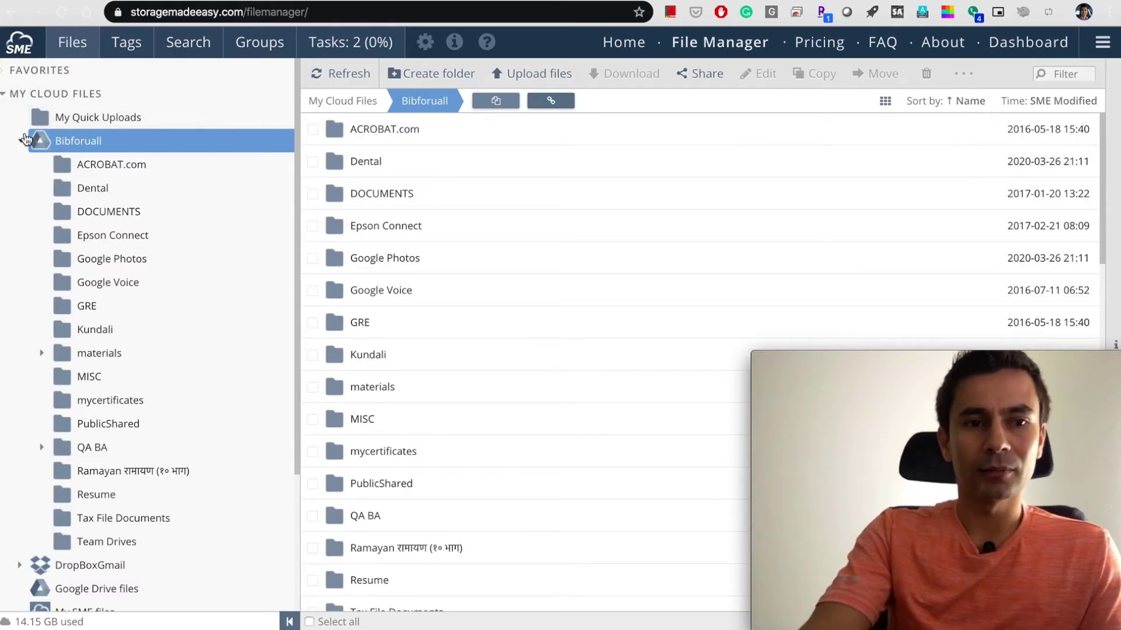
left_click(23, 140)
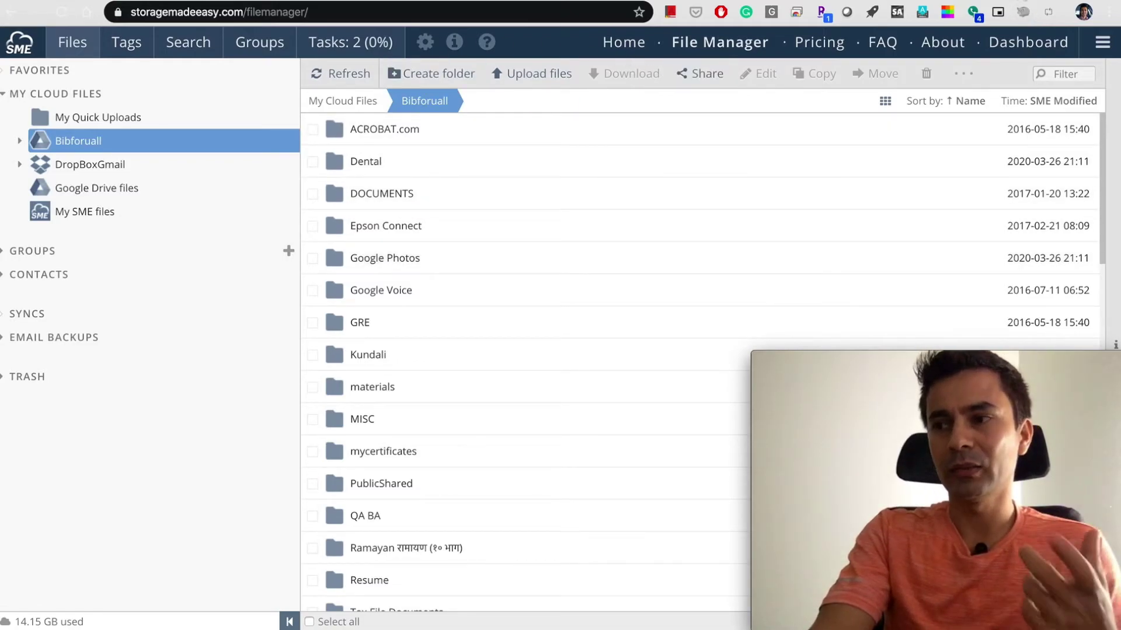
Switch to Chrome Remote Desktop and connect to the online remote Windows laptop.
left_click(1021, 1)
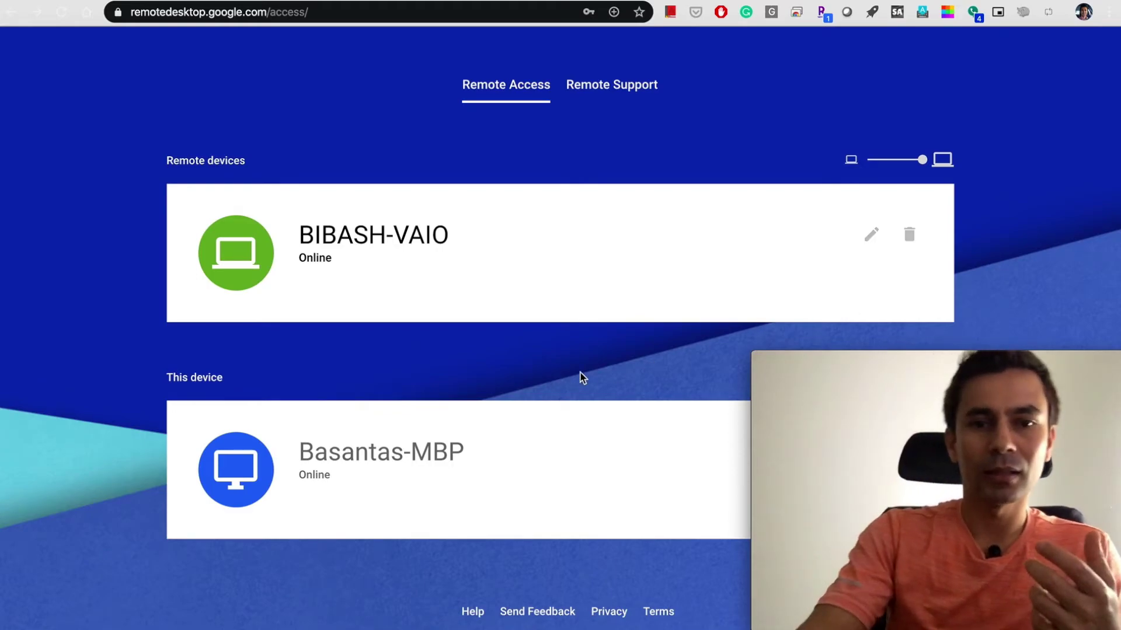
left_click(408, 241)
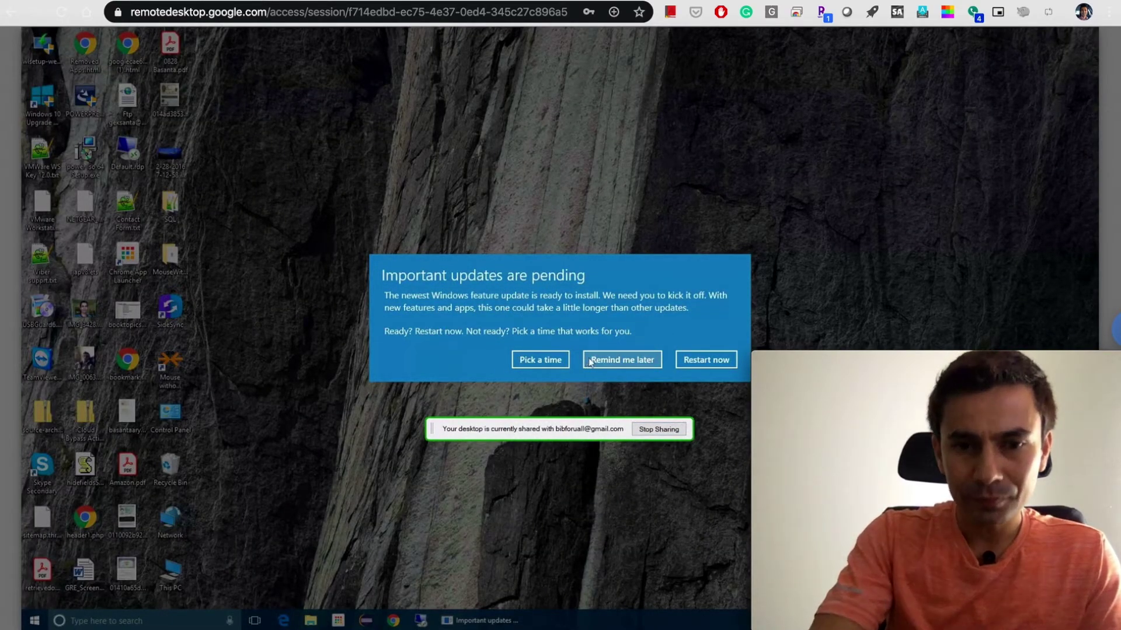
Postpone the pending Windows updates on the remote desktop and move the desktop-sharing notice out of the way.
left_click(607, 361)
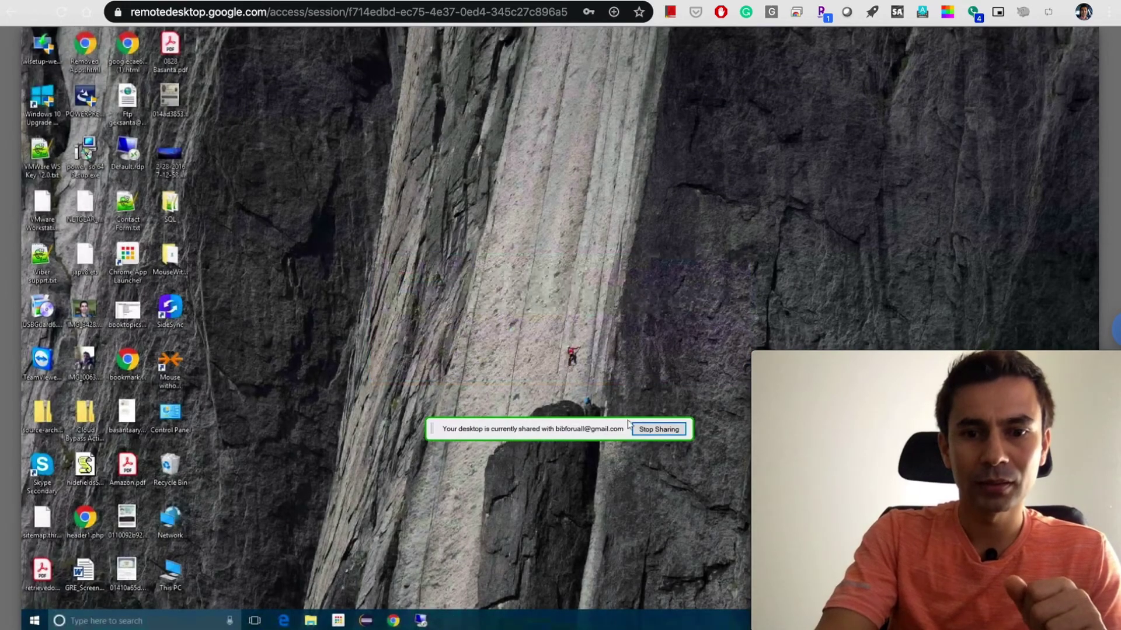
left_click(487, 431)
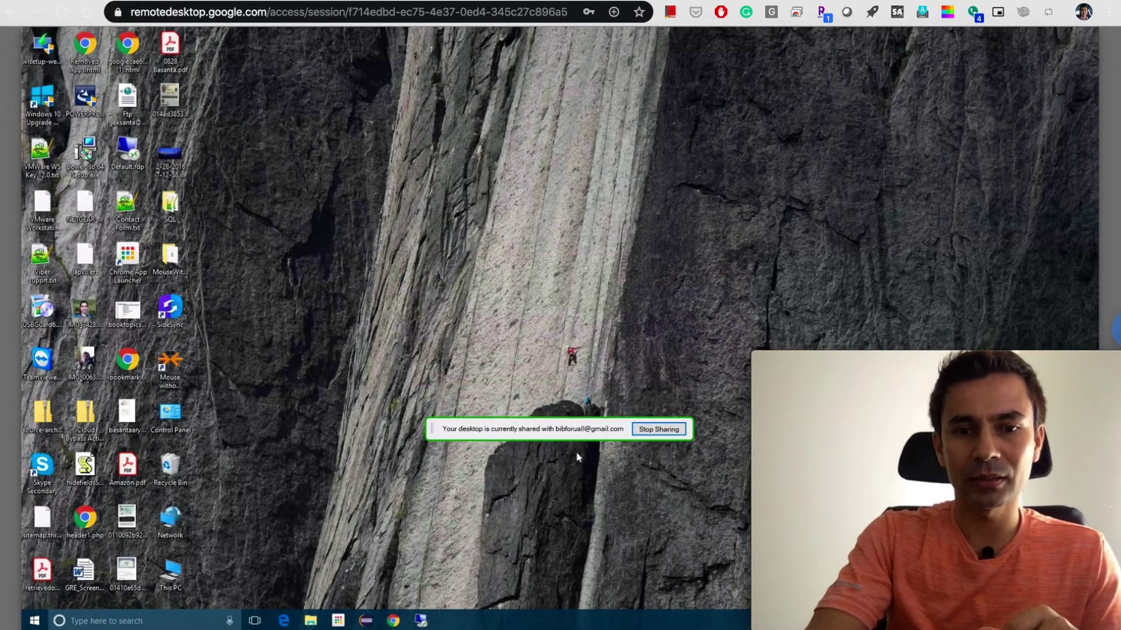
left_click_drag(487, 430, 439, 428)
left_click_drag(519, 448, 588, 522)
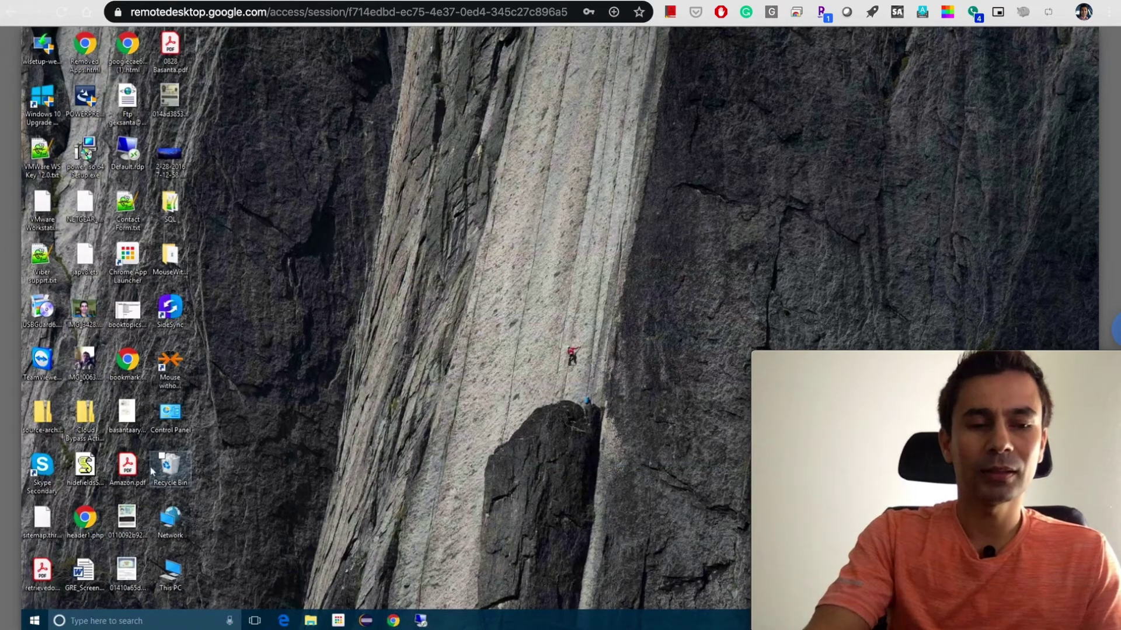
Open a maximized File Explorer window and reconnect the webdav.storagemadeeasy.com (Z:) network drive using the prefilled credentials.
left_click(311, 621)
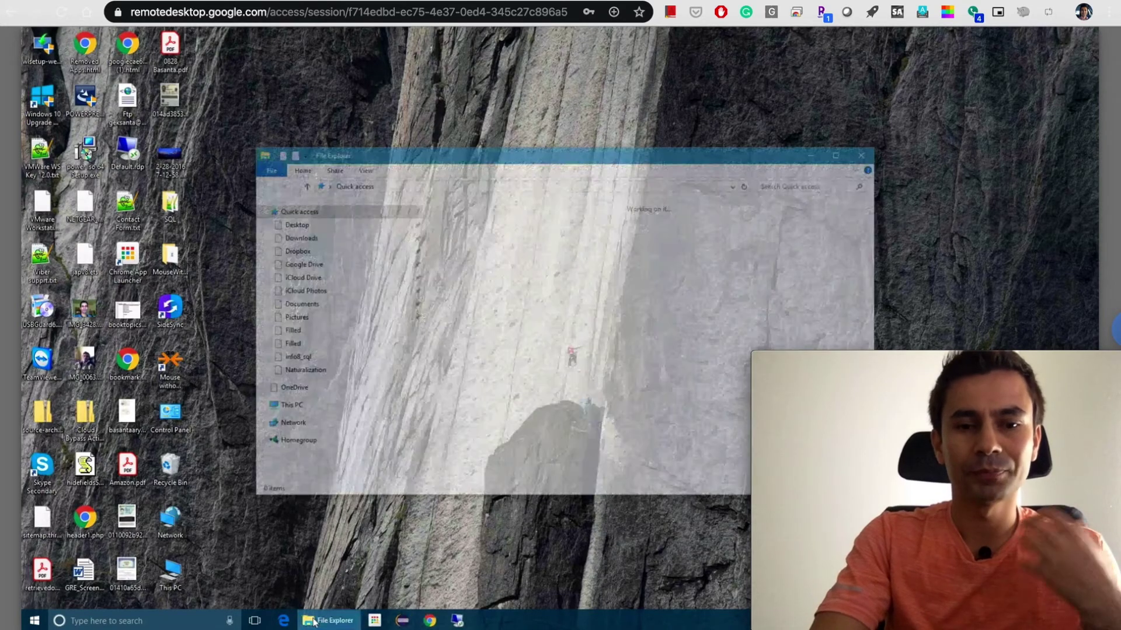
left_click(841, 155)
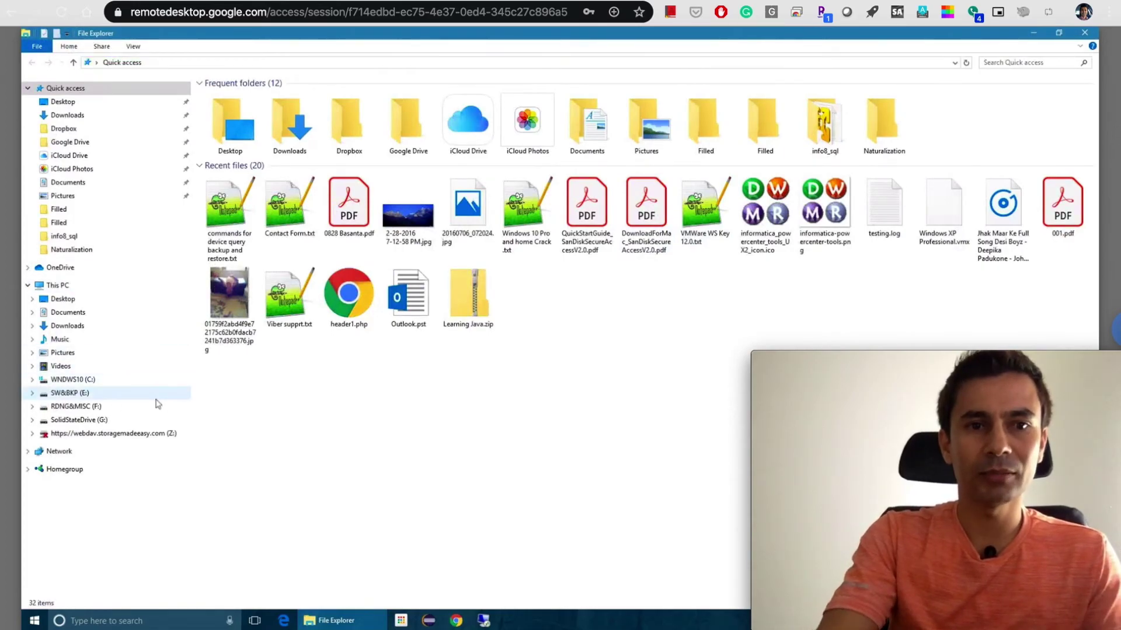
right_click(111, 435)
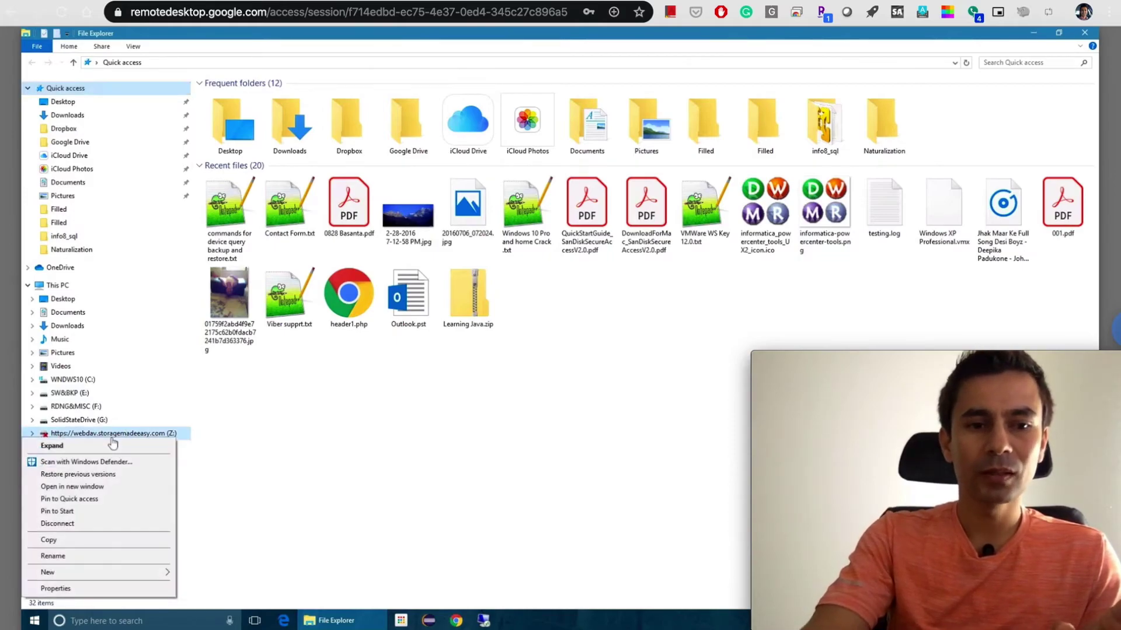
left_click(143, 435)
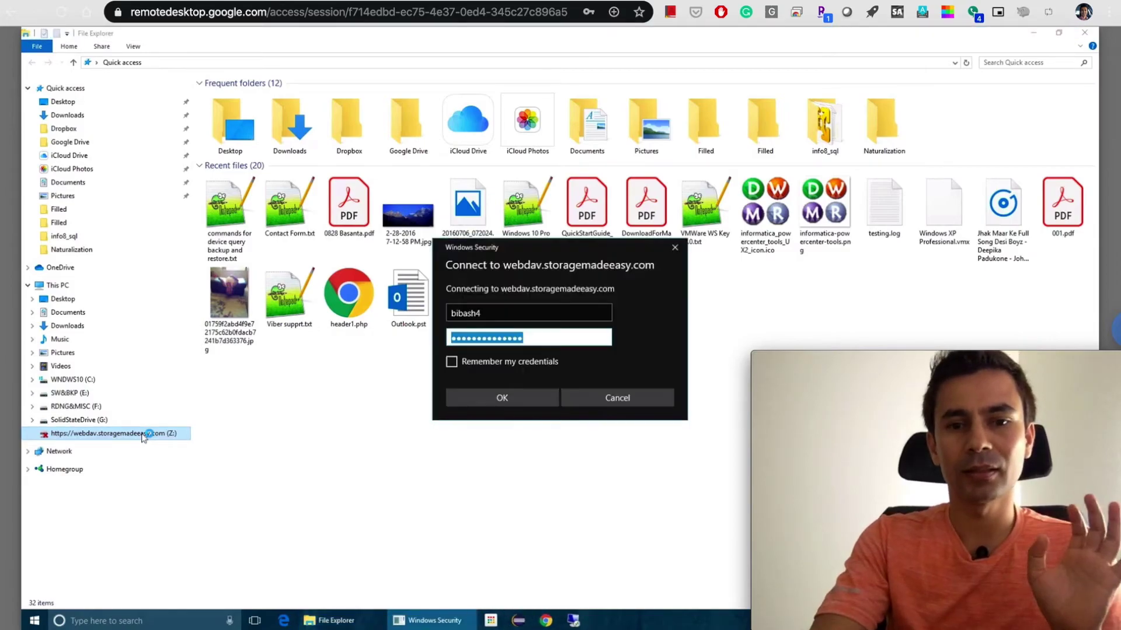
left_click(532, 407)
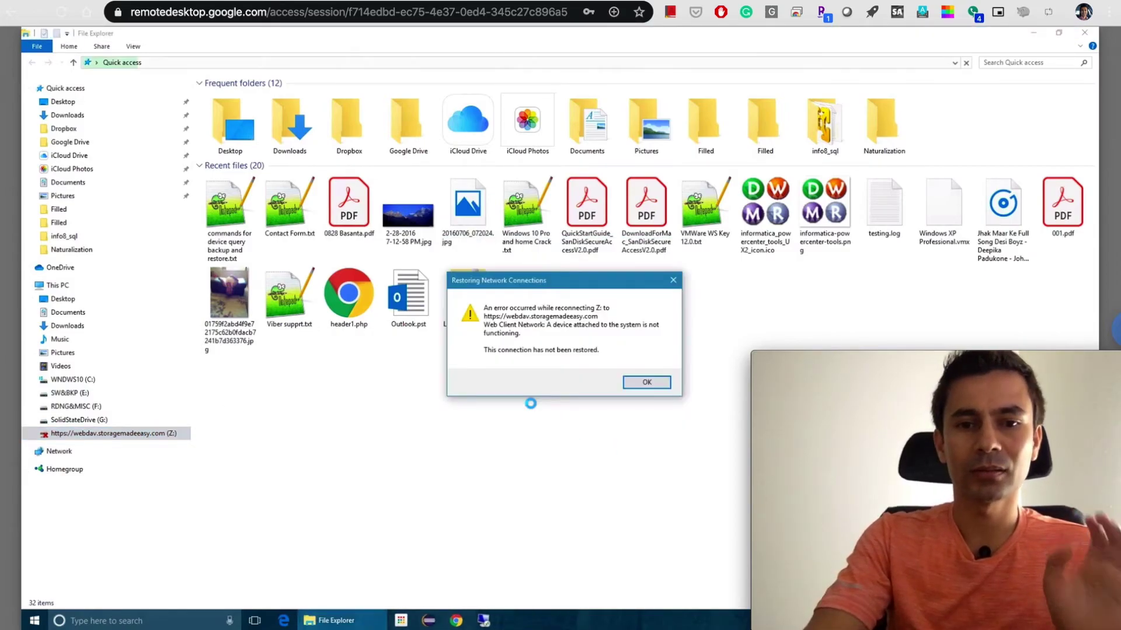
left_click(658, 386)
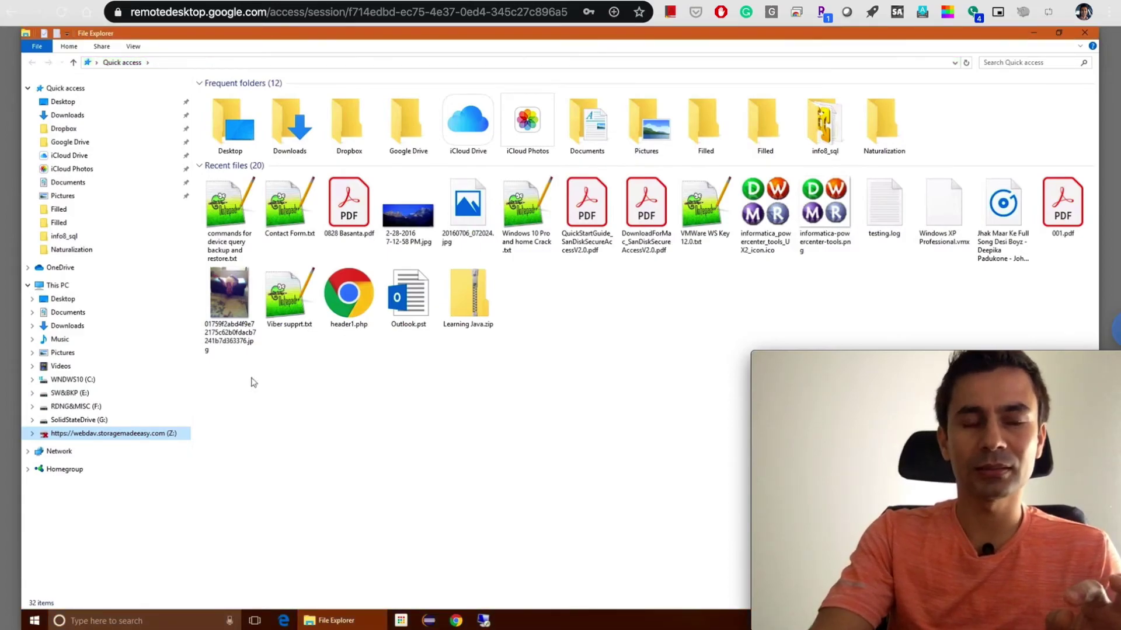
left_click(161, 437)
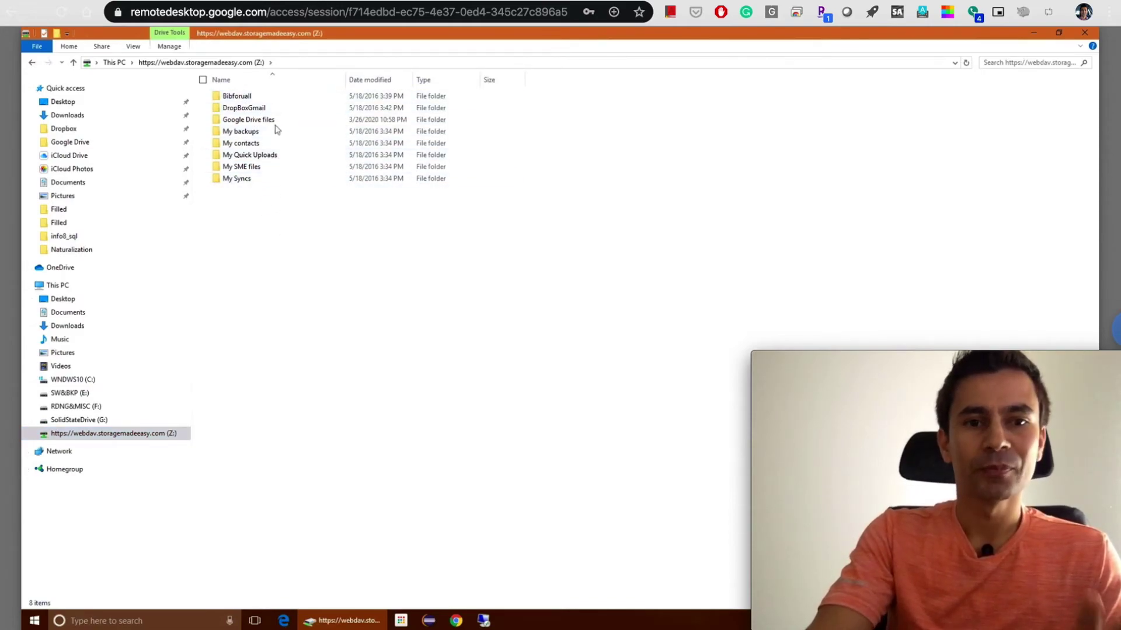
Open the default Google Drive provider's folder on the Z: drive and review its folders and files.
left_click(245, 100)
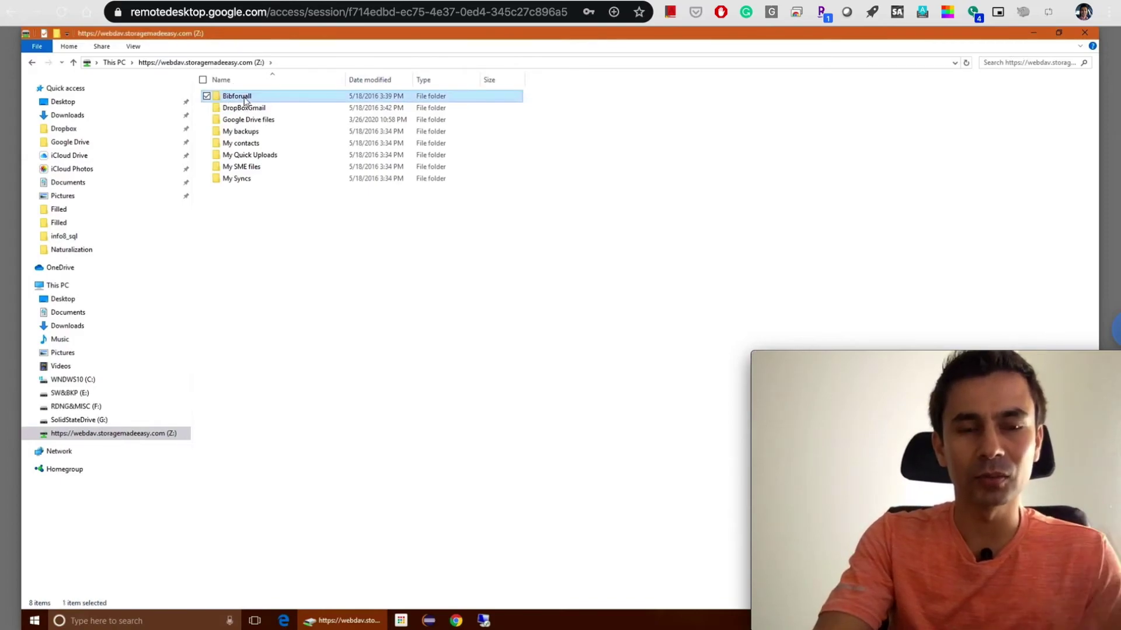
left_click(257, 110)
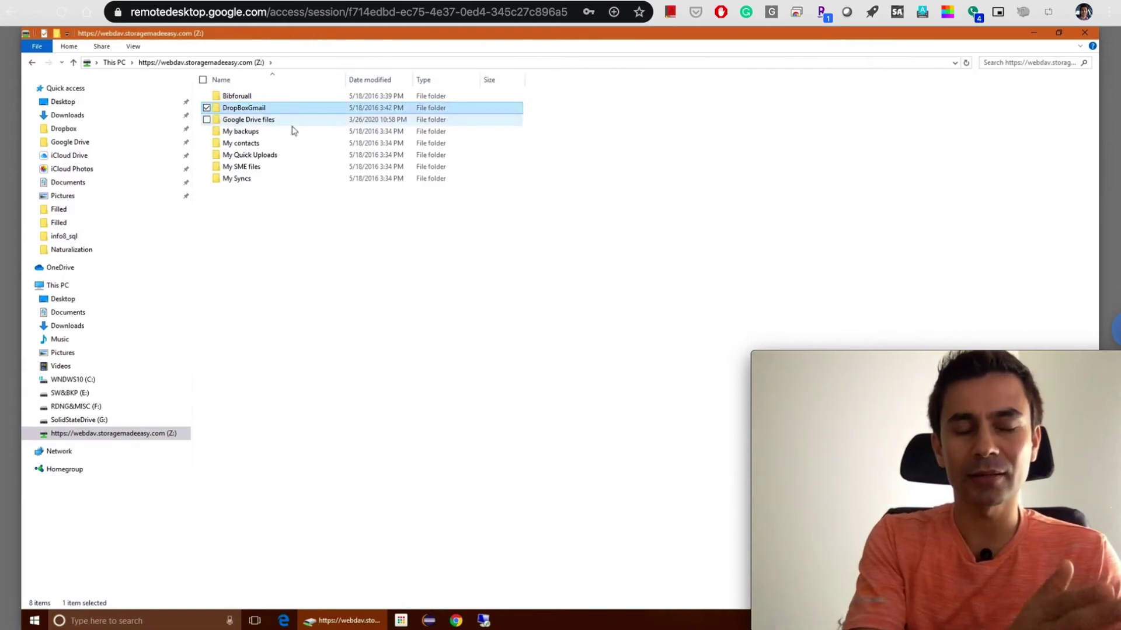
left_click(261, 97)
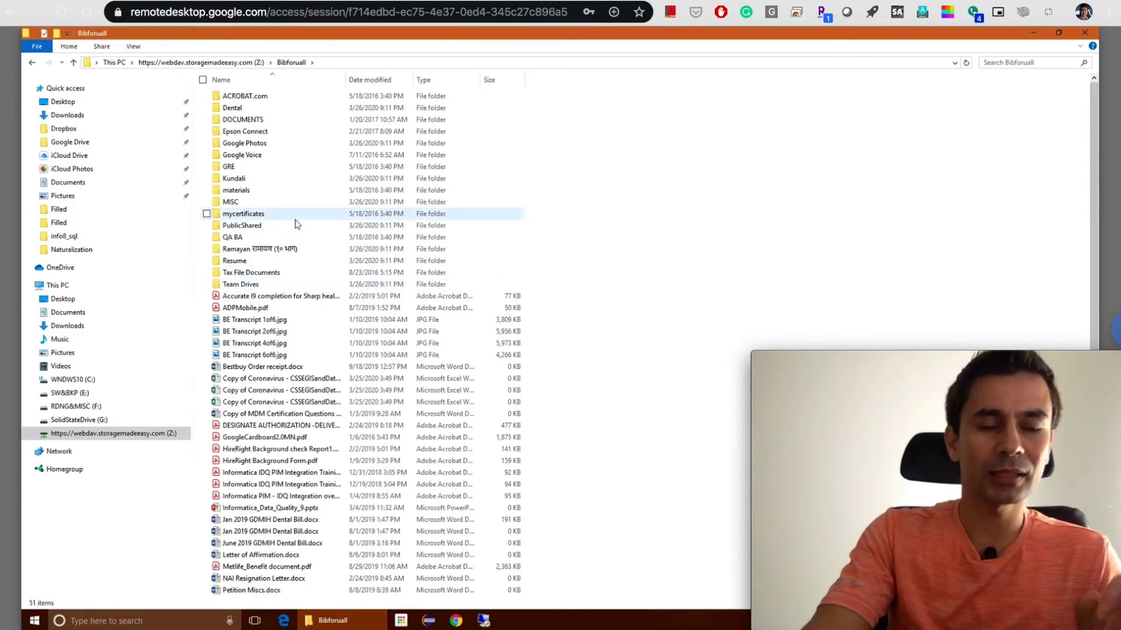
scroll(298, 242, "down", 1)
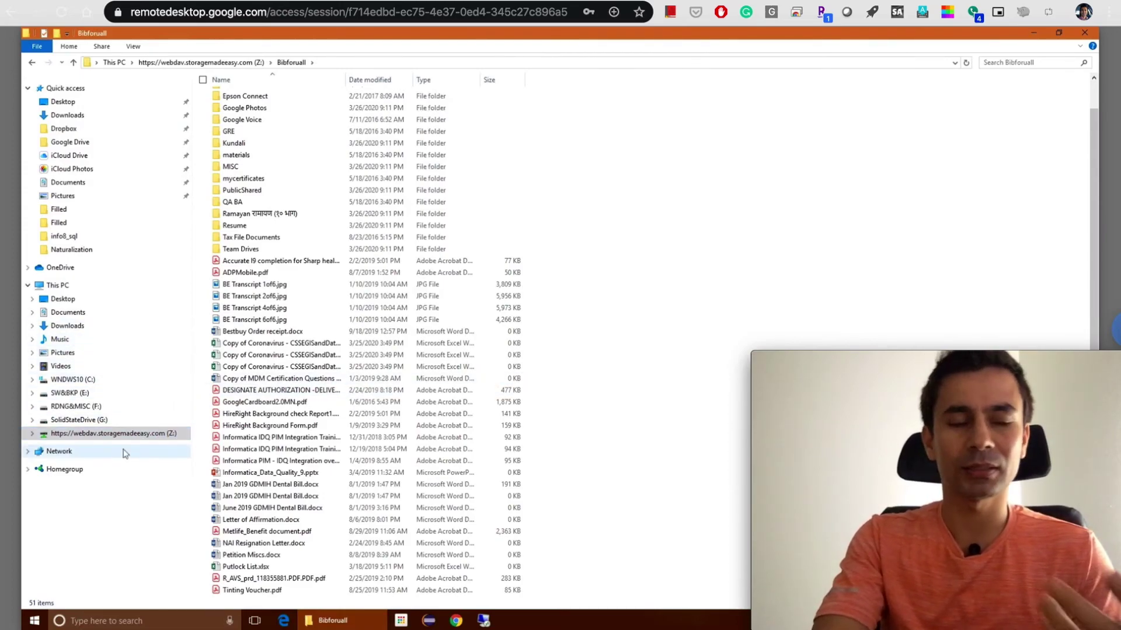
Review the Map Network Drive dialog's drive letter, folder and sign-in options from This PC, and close it without mapping anything.
right_click(67, 286)
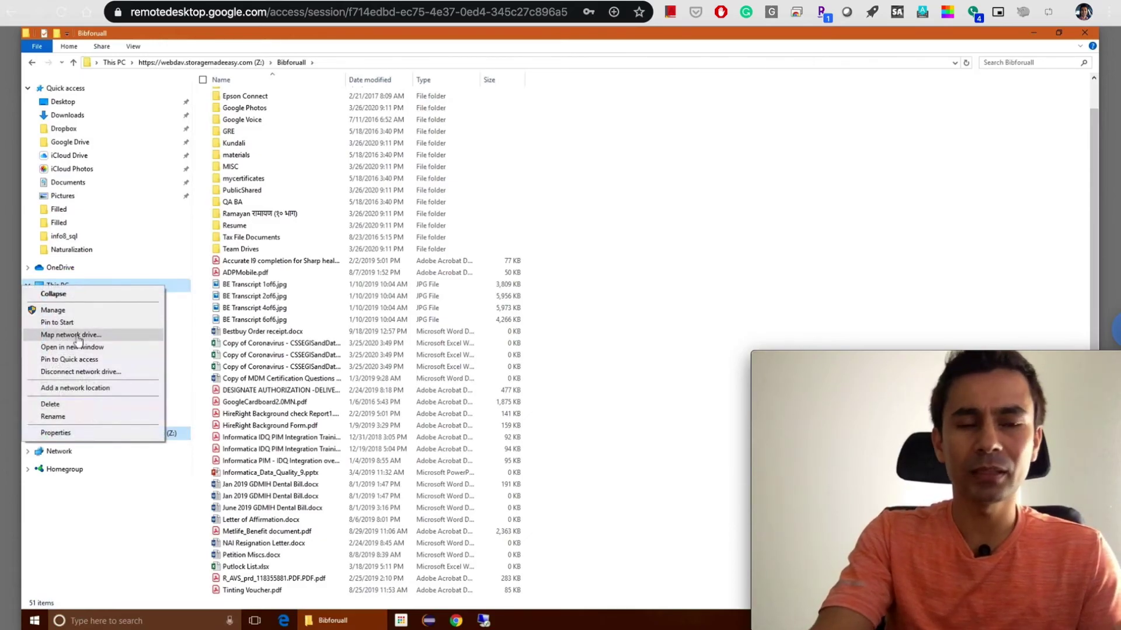
left_click(663, 301)
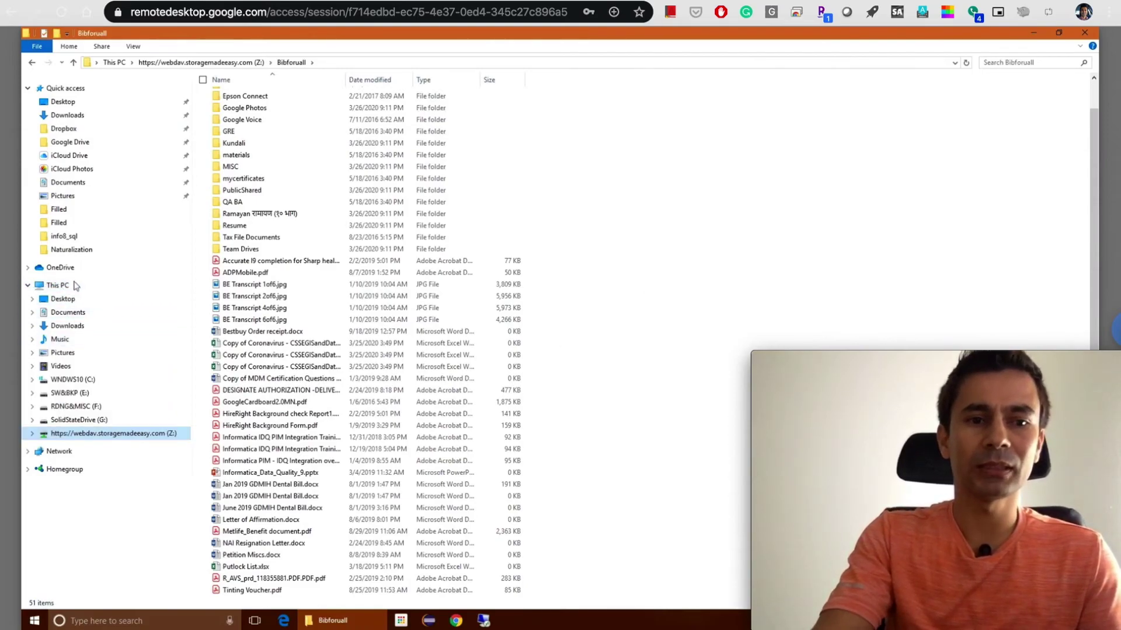
left_click(58, 285)
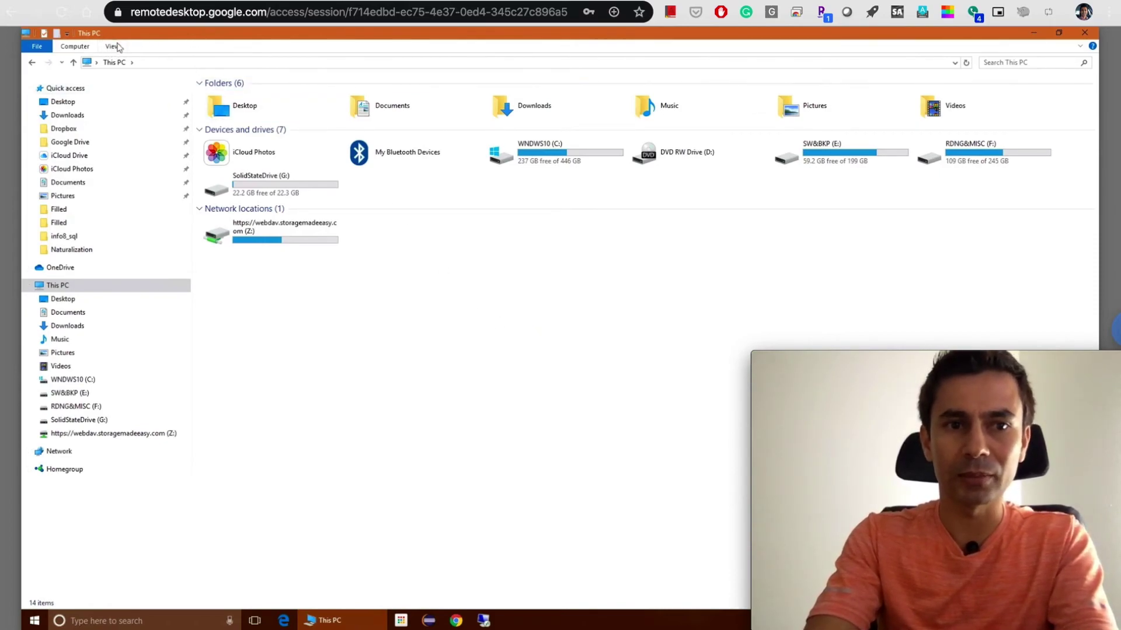
left_click(113, 47)
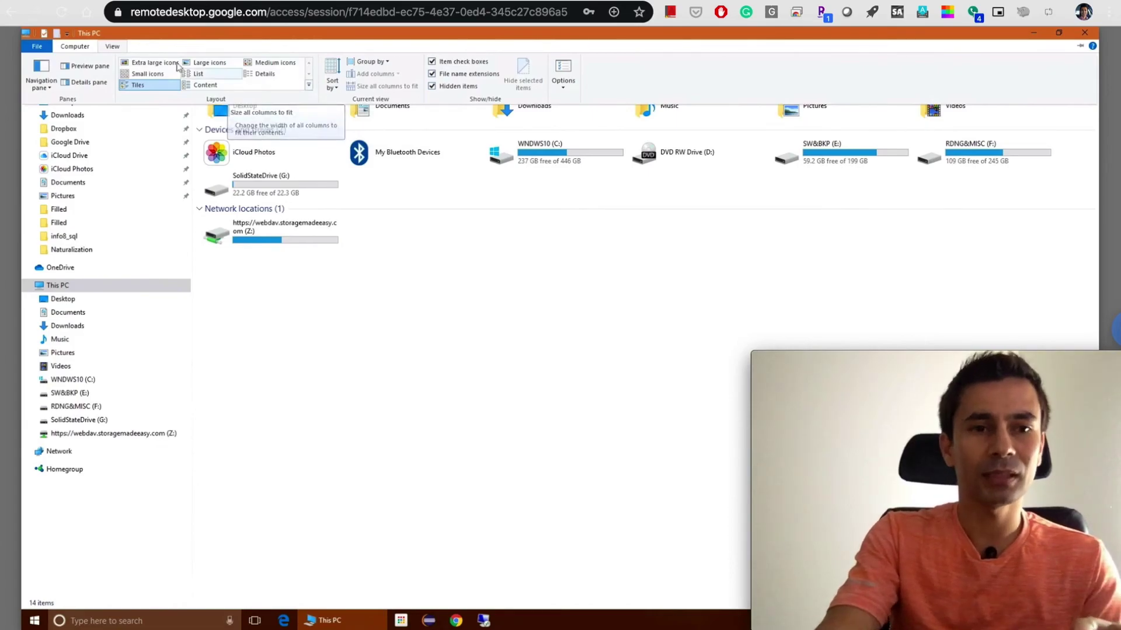
left_click(82, 49)
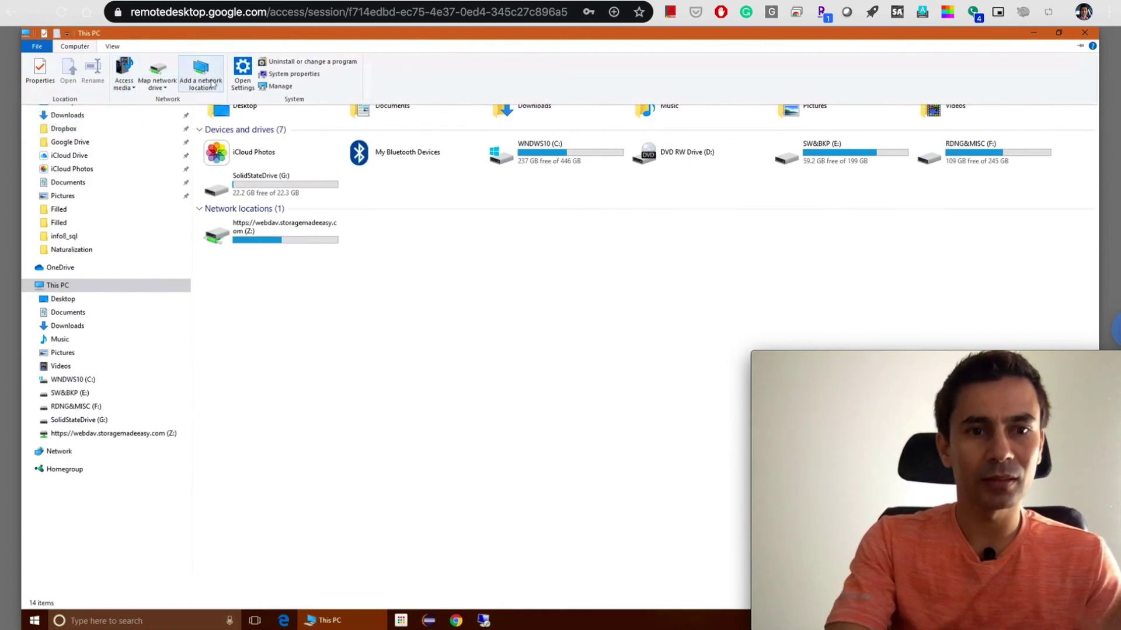
left_click(165, 89)
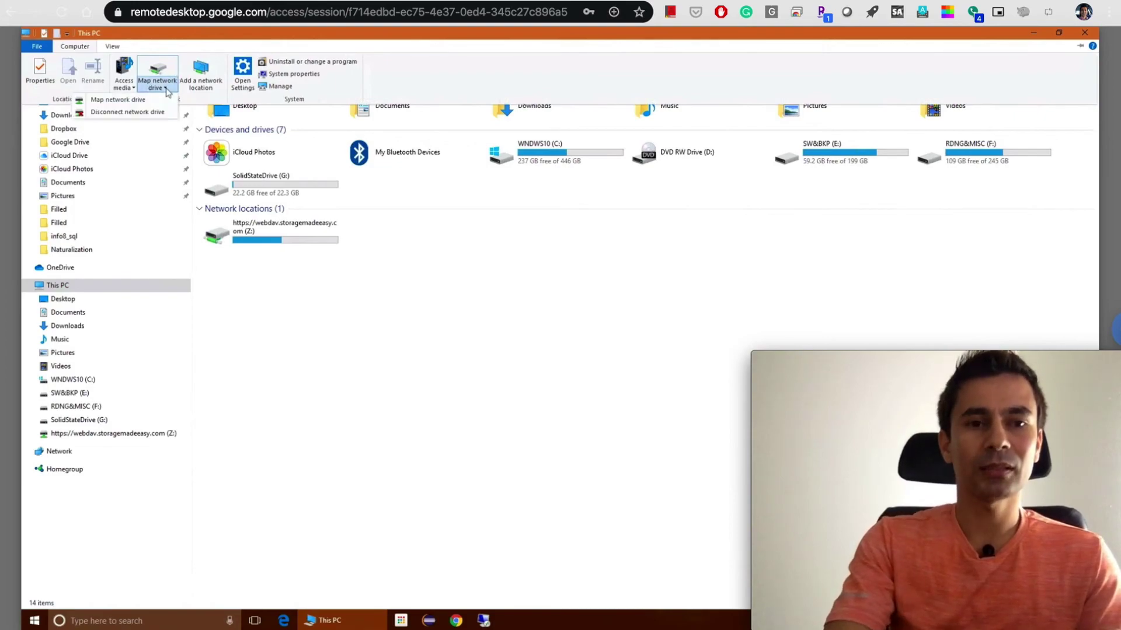
left_click(138, 101)
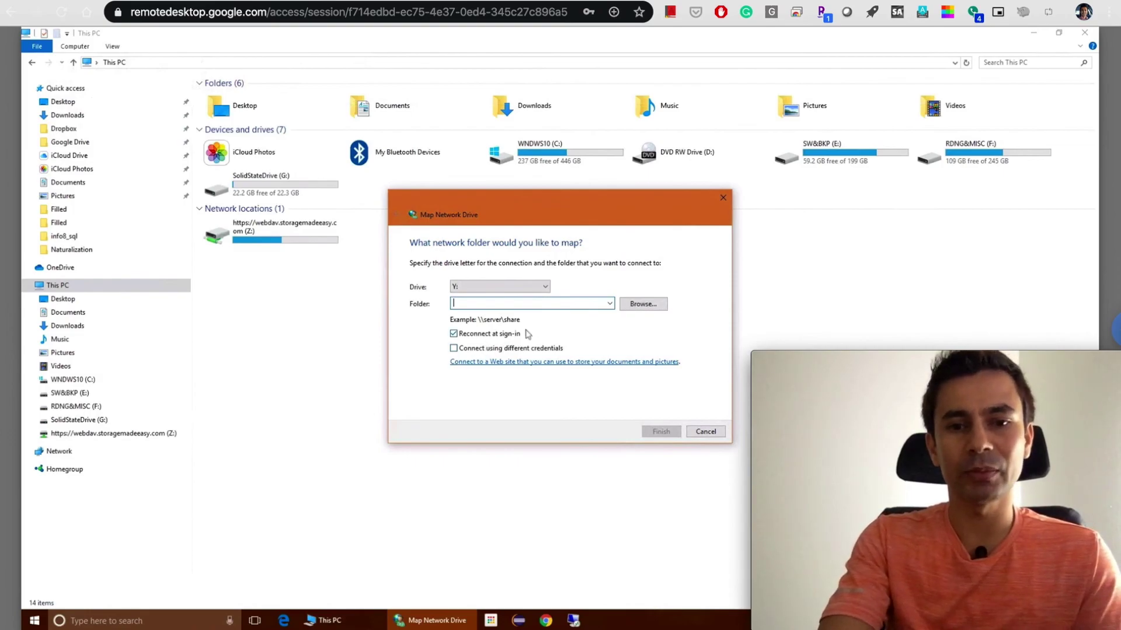
left_click(706, 432)
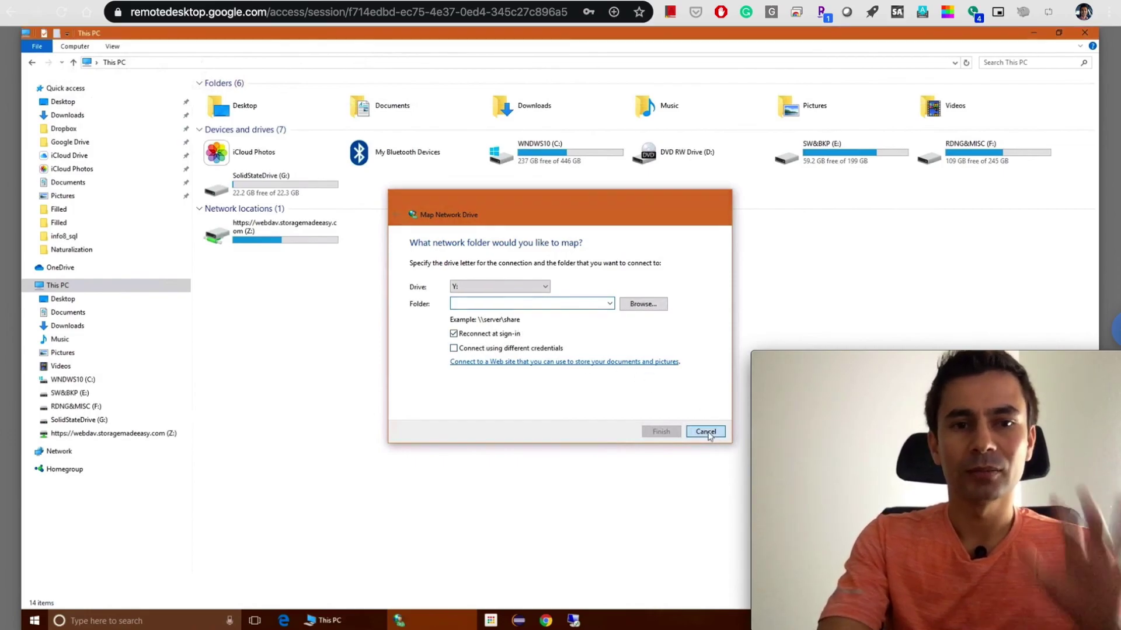
Open the webdav.storagemadeeasy.com (Z:) network drive from This PC.
left_click(116, 434)
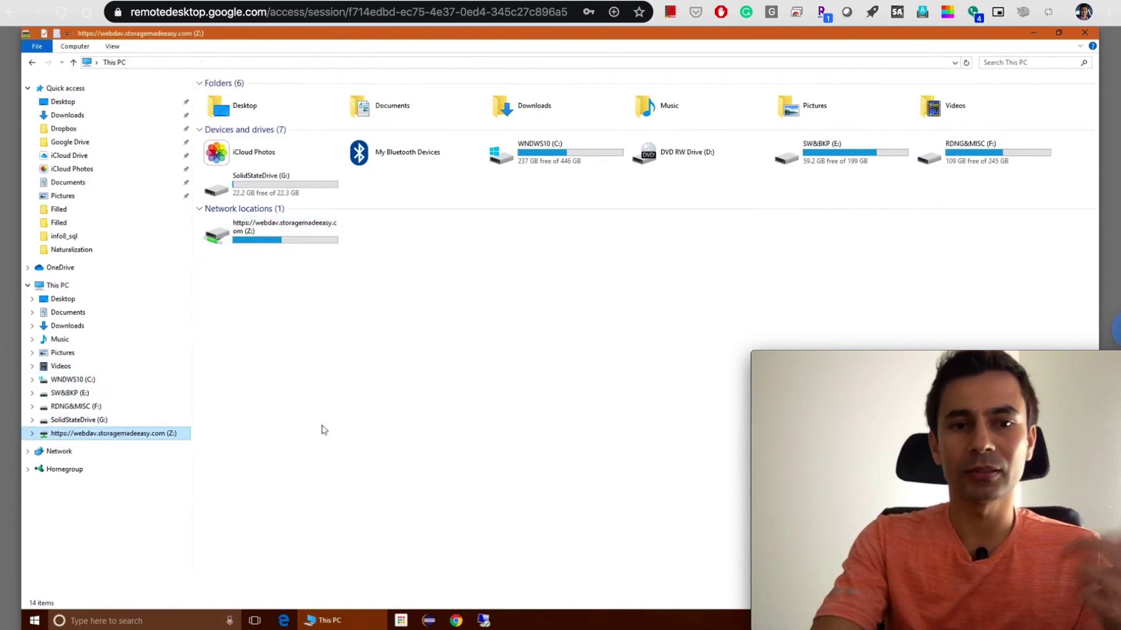